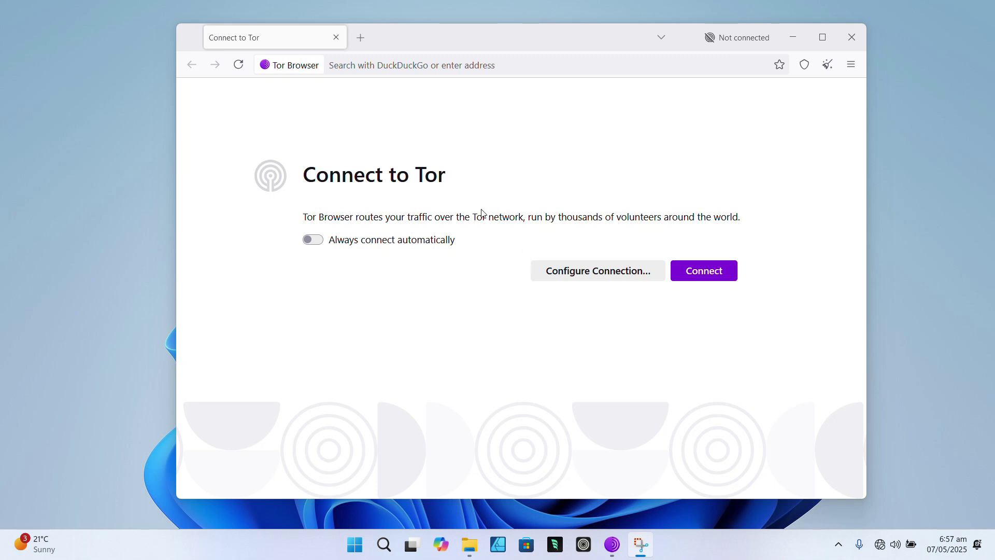
- Open Help > About Tor Browser to read version 14.5.1 (Firefox 128.10.0esr), then close it
click(850, 64)
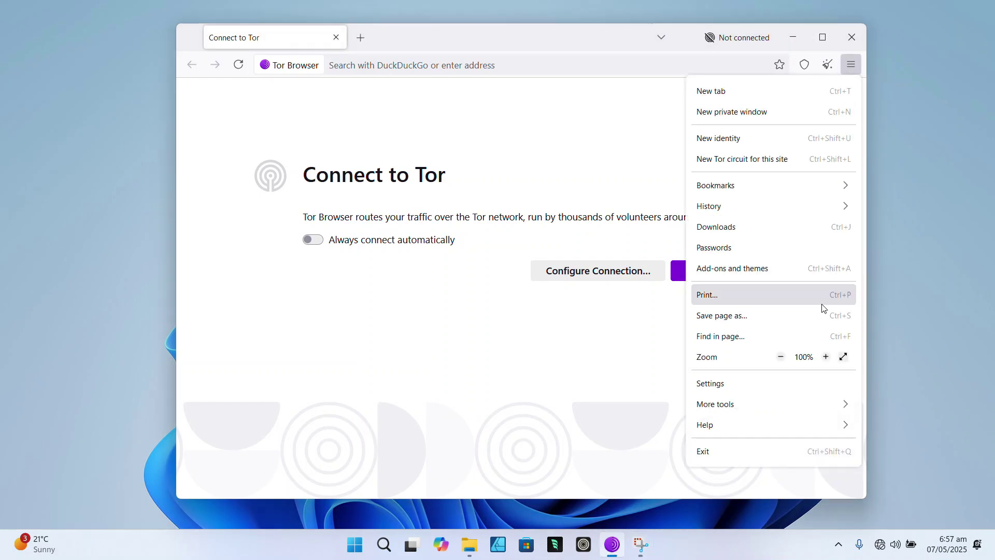
click(772, 431)
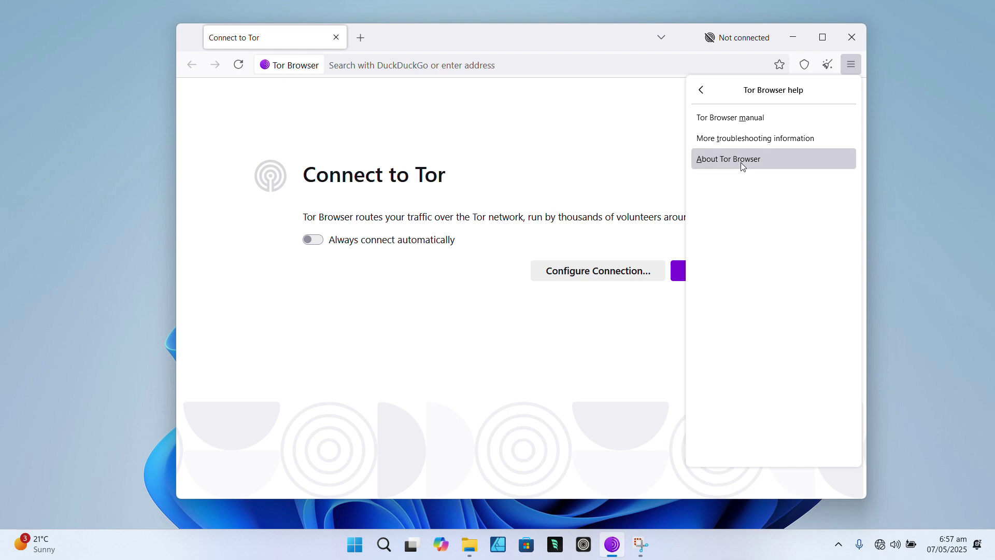
click(741, 163)
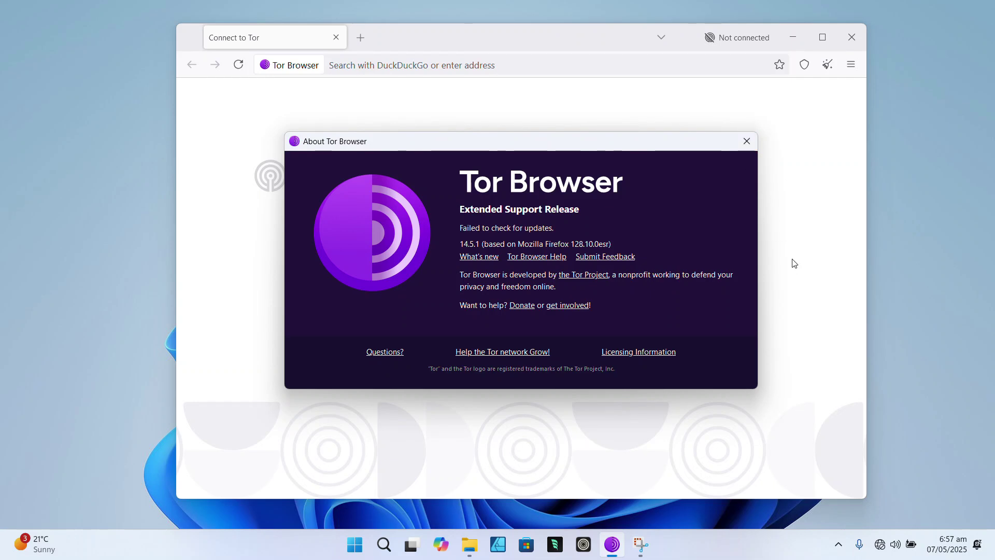
click(747, 145)
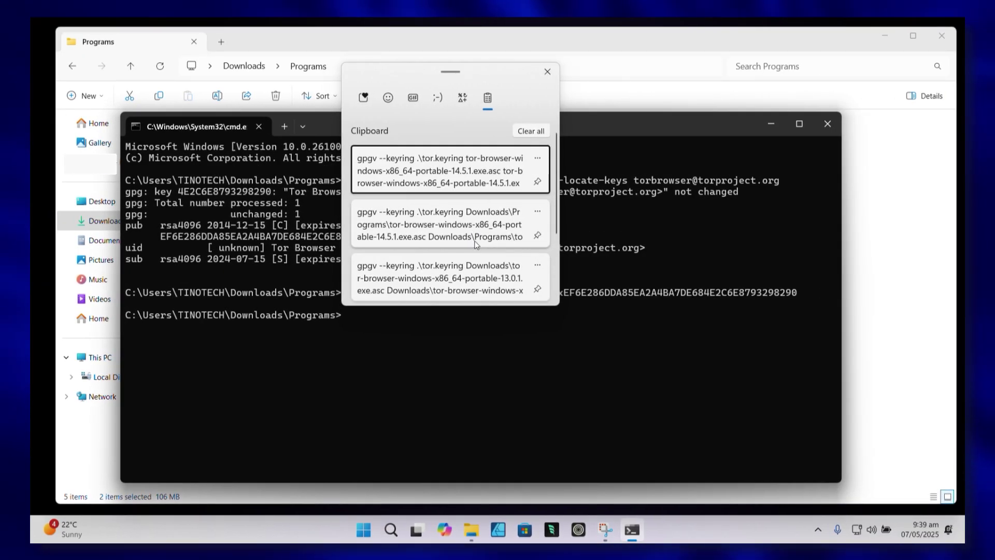
- Paste the gpgv verify command, then run the Tor Browser portable installer in English
click(453, 180)
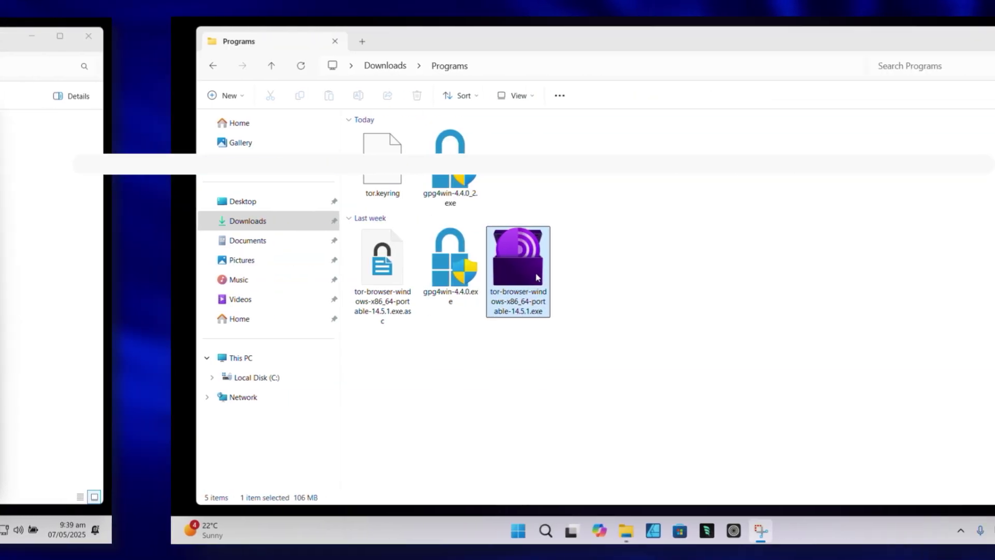
double_click(536, 278)
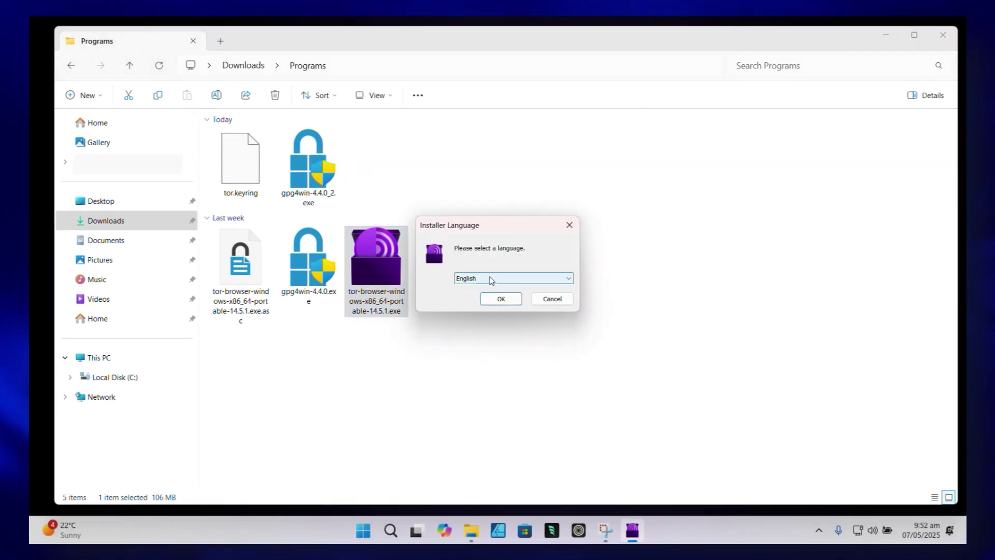
click(495, 299)
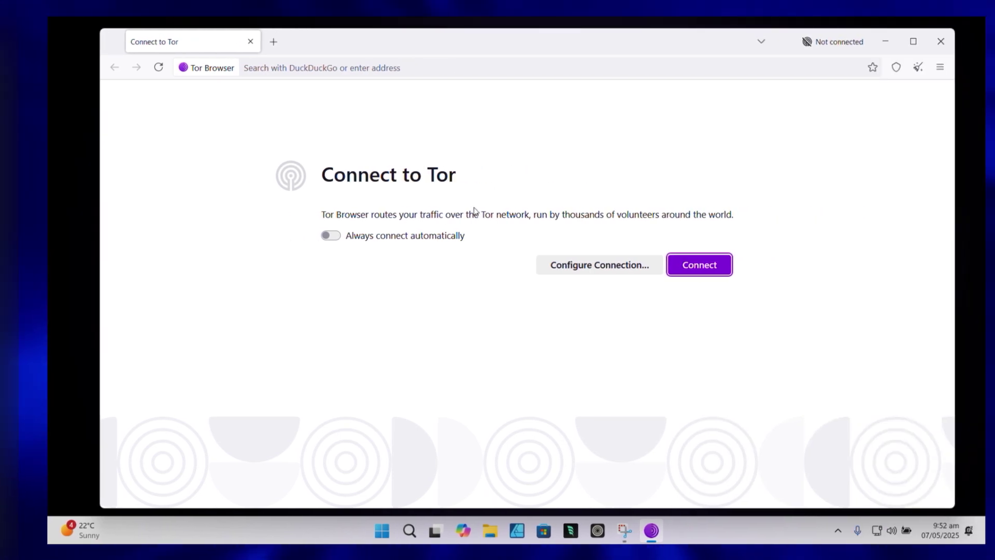
- Start connecting to Tor, pick the Safest security level, and highlight 'JavaScript' in its description
click(684, 265)
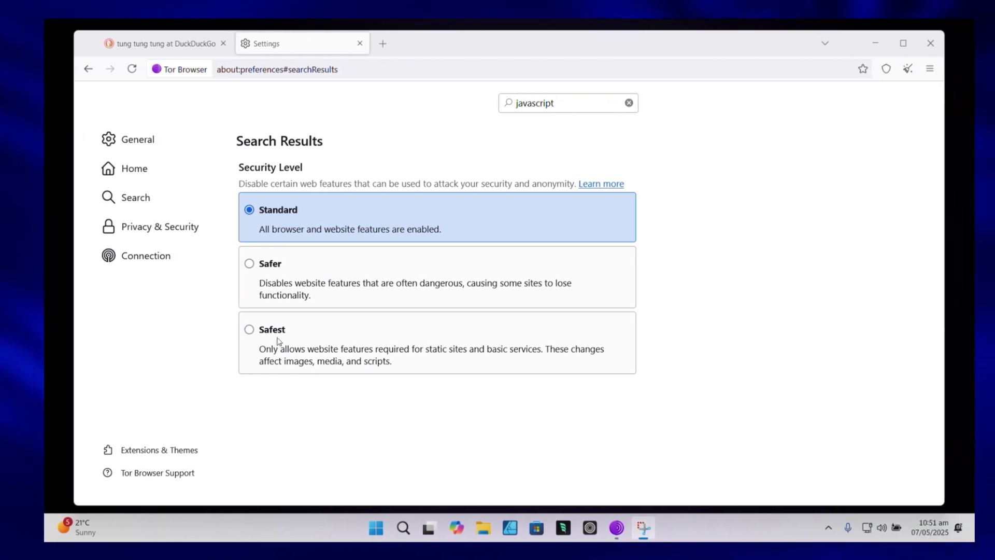
click(617, 329)
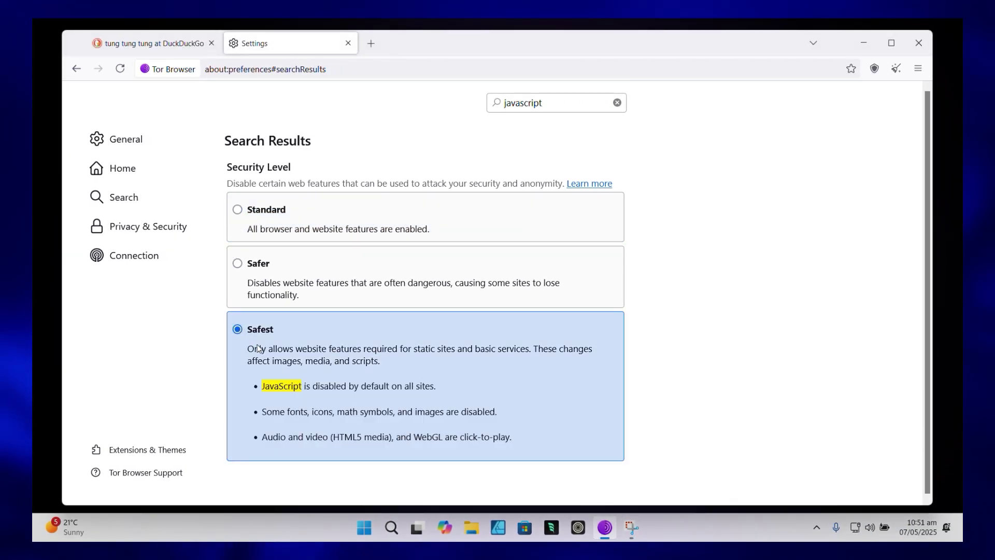
drag(262, 385, 434, 386)
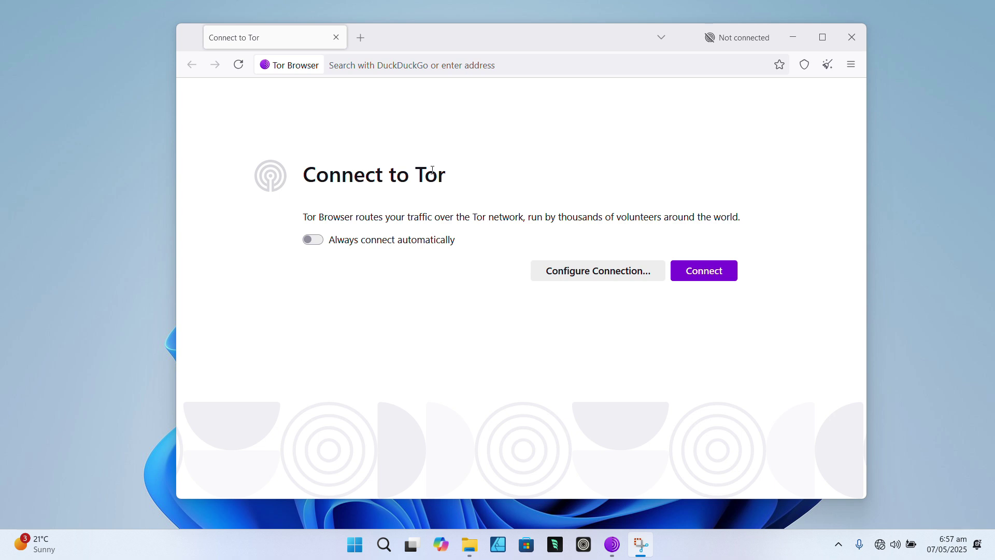
- Open the ☰ browser menu on the way to the Tails homepage
click(850, 64)
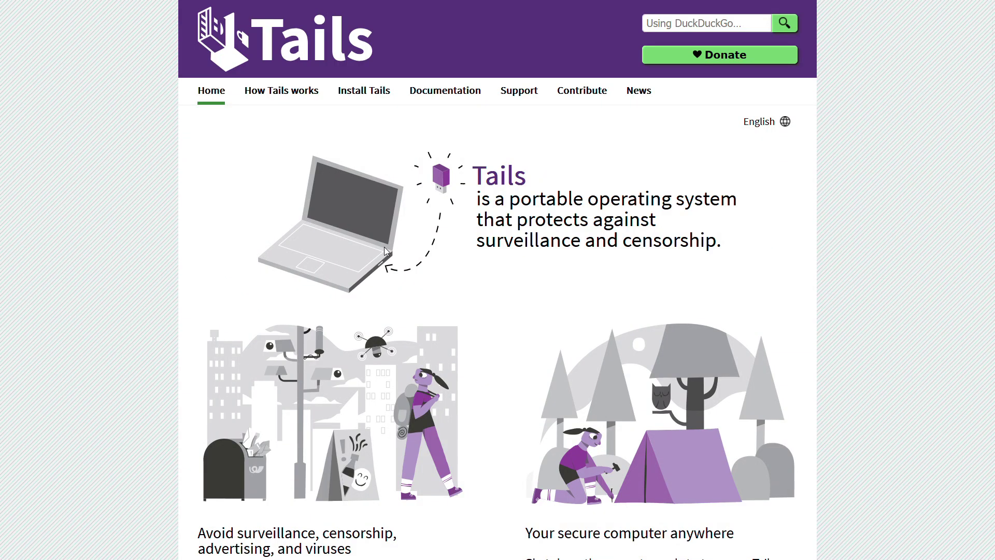
- Scroll through the Tails How Tails works page, then return to the Connect to Tor page
scroll(384, 251, down, 2)
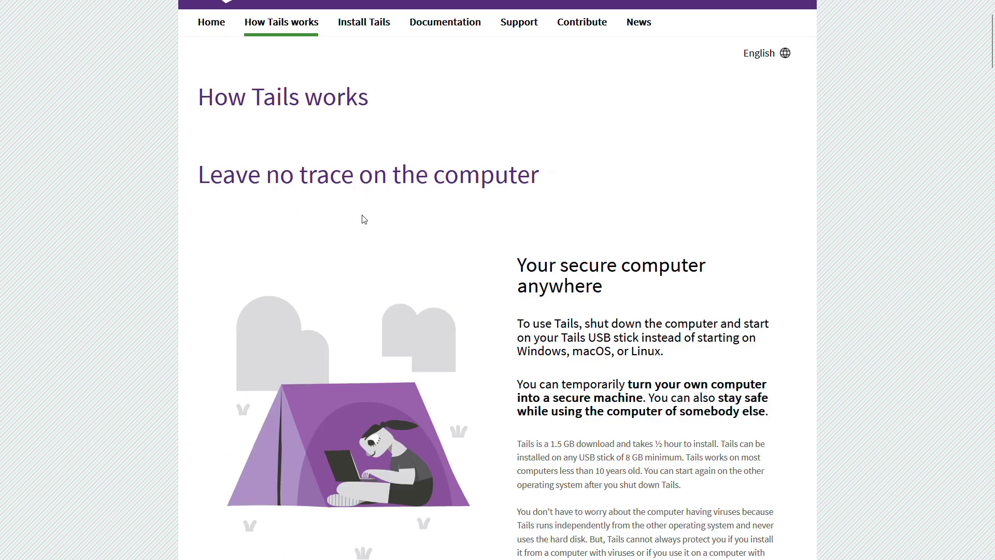
scroll(363, 218, down, 3)
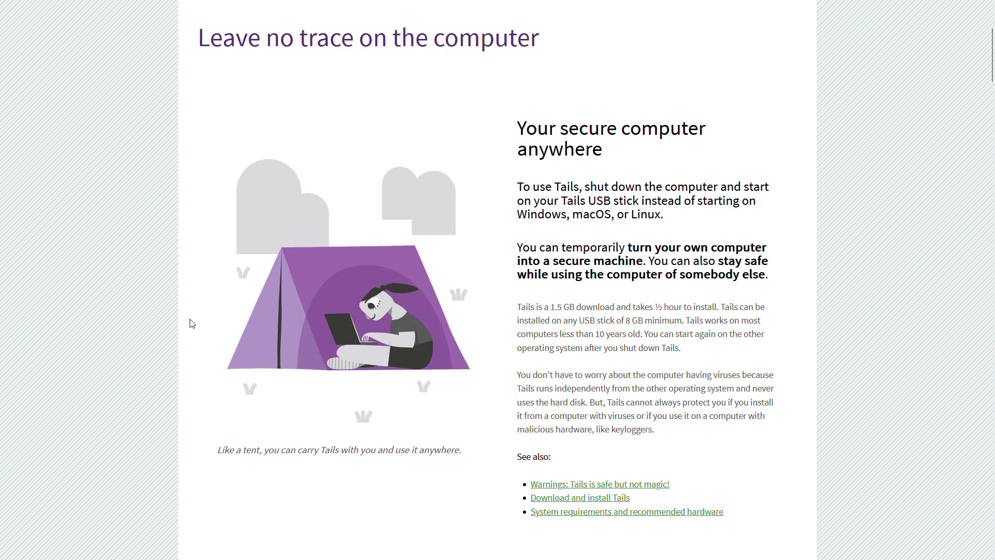
scroll(192, 324, up, 4)
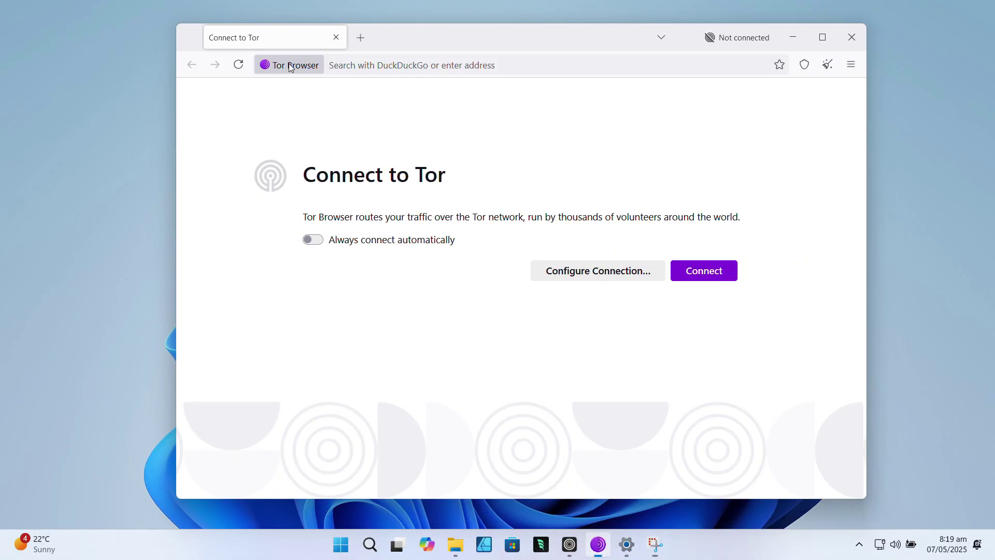
click(293, 64)
click(666, 162)
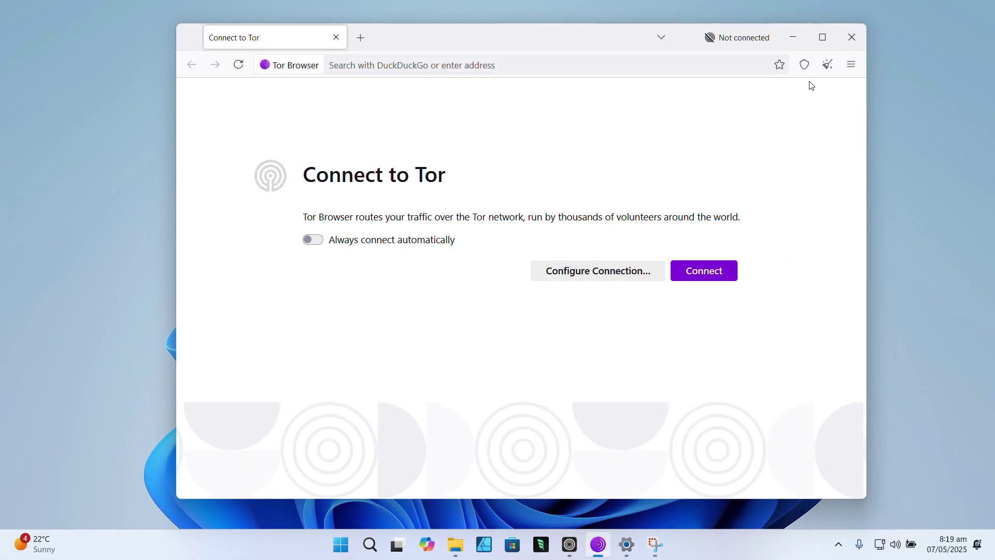
- View and dismiss the current security level summary, then start connecting to Tor
click(805, 64)
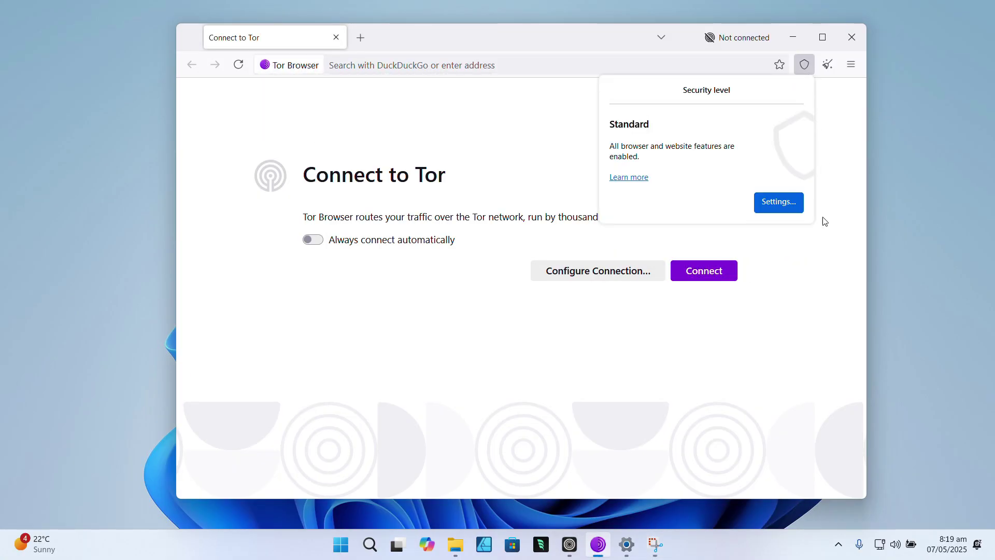
click(770, 310)
click(704, 271)
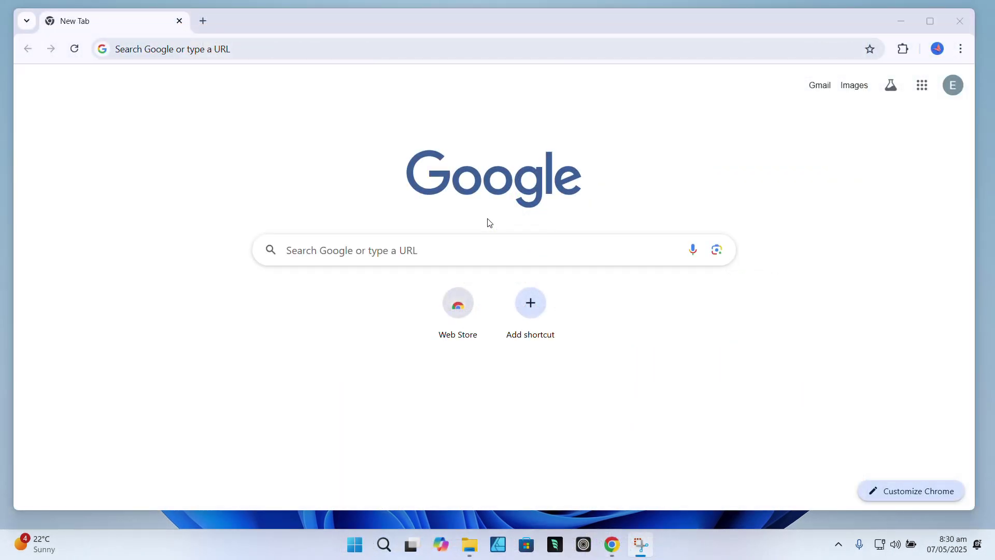
- Go to torproject.org in Chrome's address bar
click(174, 48)
text(tor[)
key(BackSpace)
text(project.org)
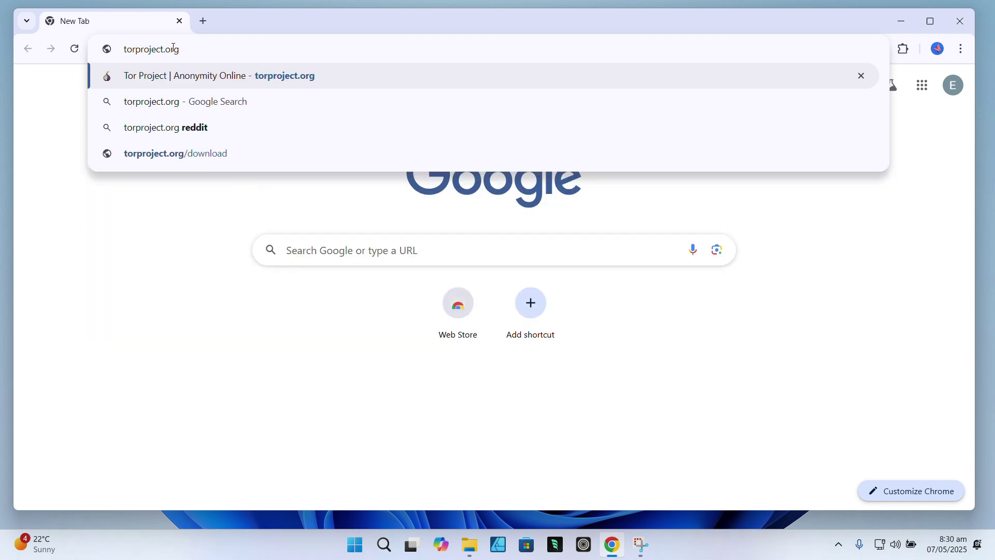
key(Return)
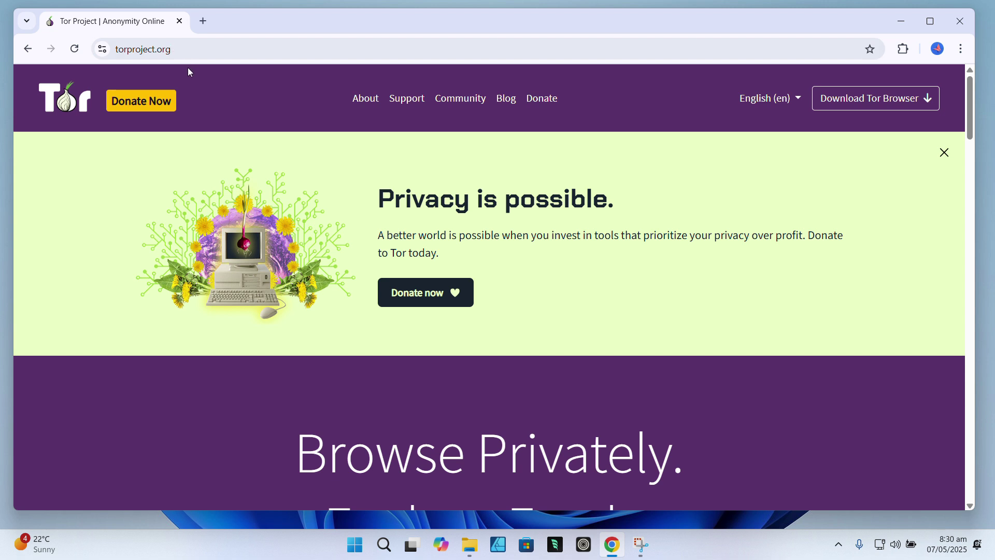
- Inspect the site's https connection info, highlight the torproject.org domain, and scroll to the banner
click(148, 46)
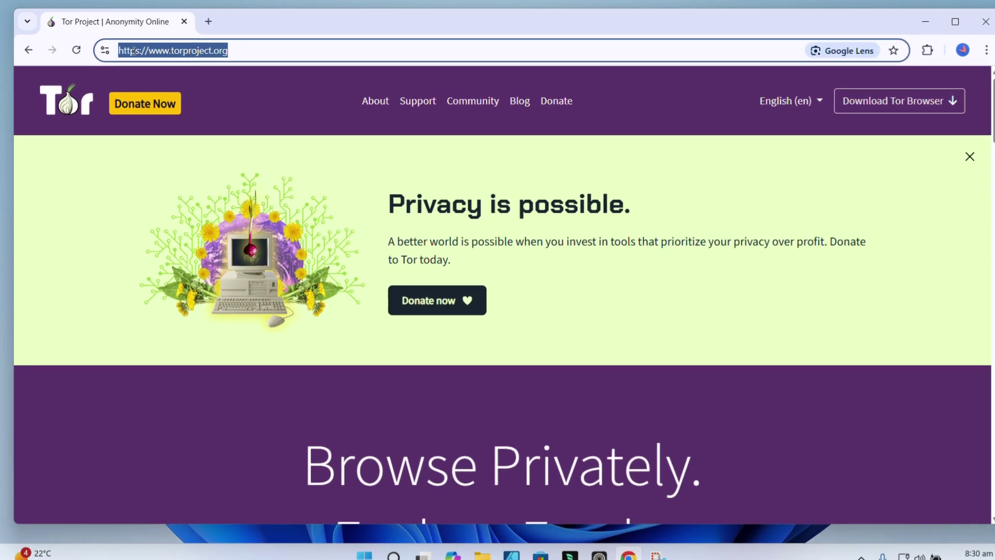
click(134, 49)
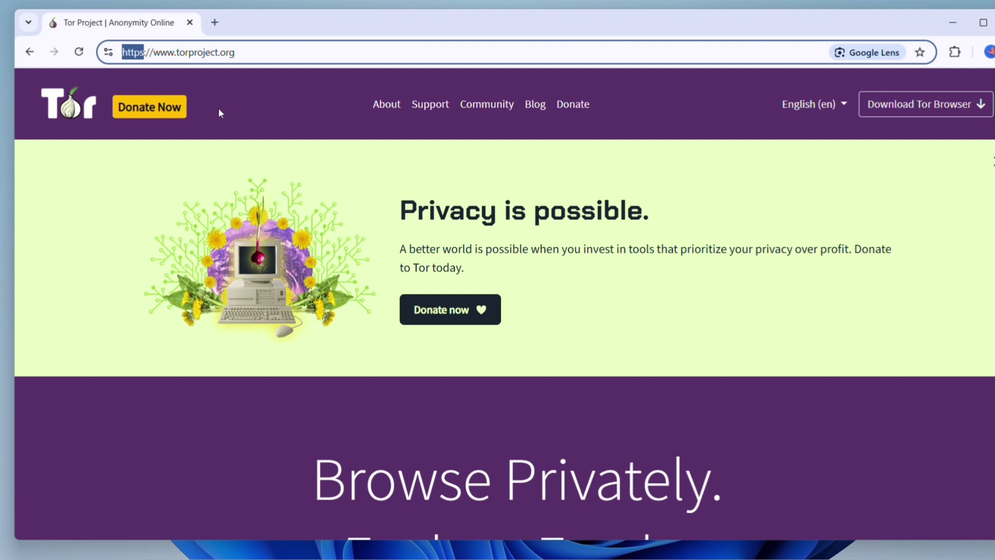
click(109, 52)
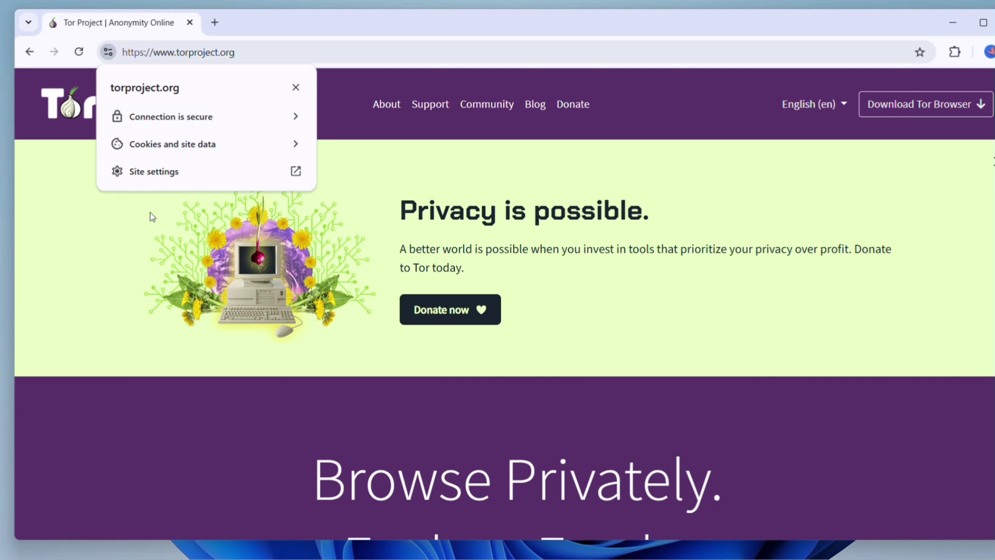
click(167, 207)
click(199, 50)
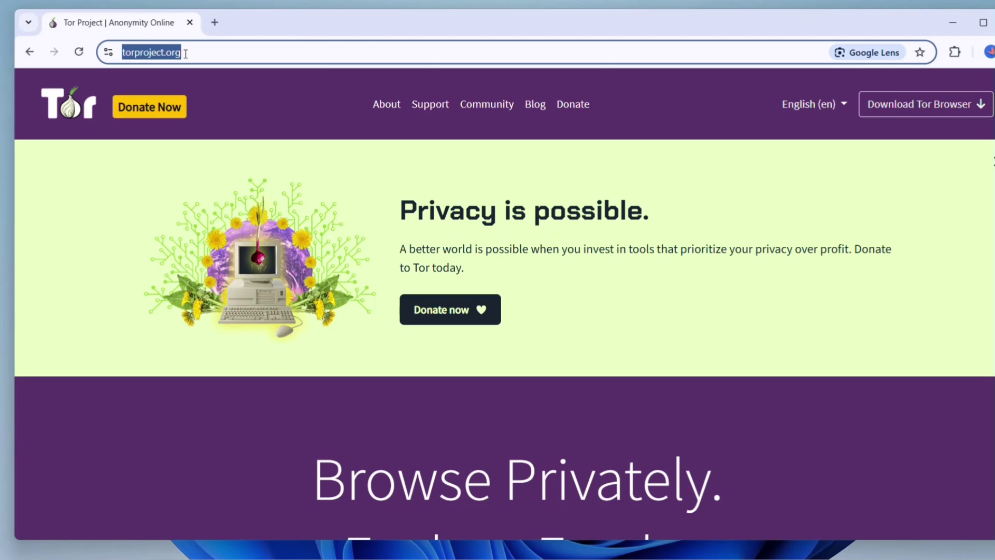
drag(186, 54, 158, 53)
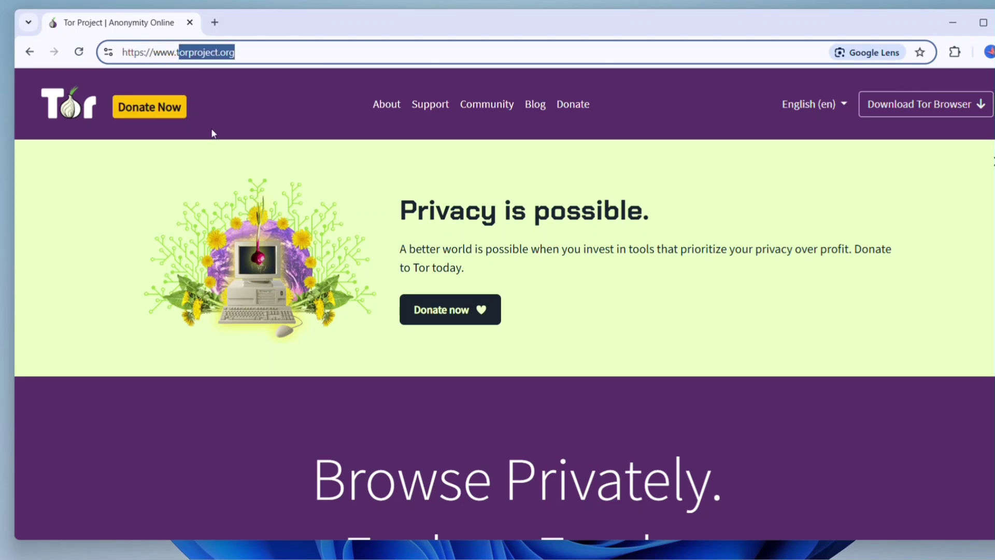
click(231, 173)
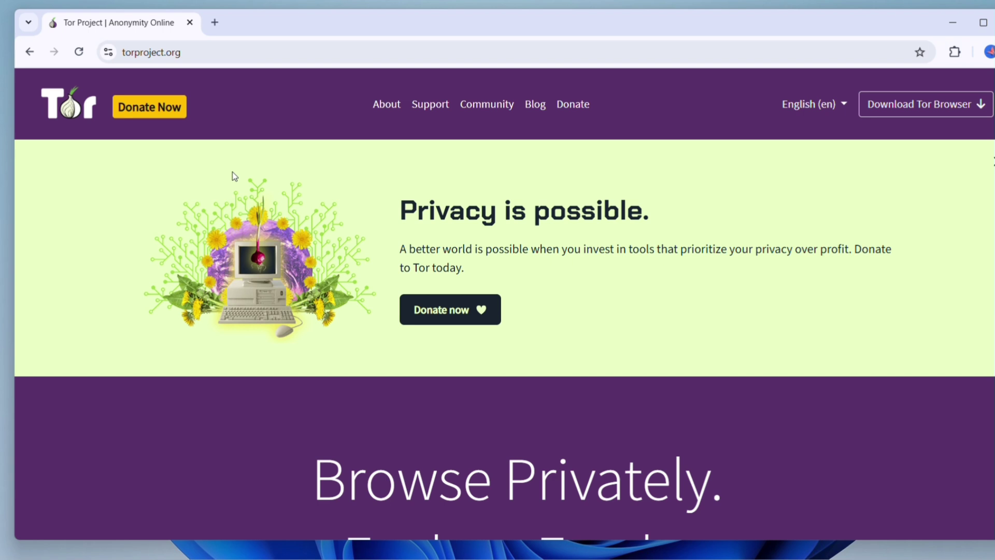
scroll(352, 210, down, 6)
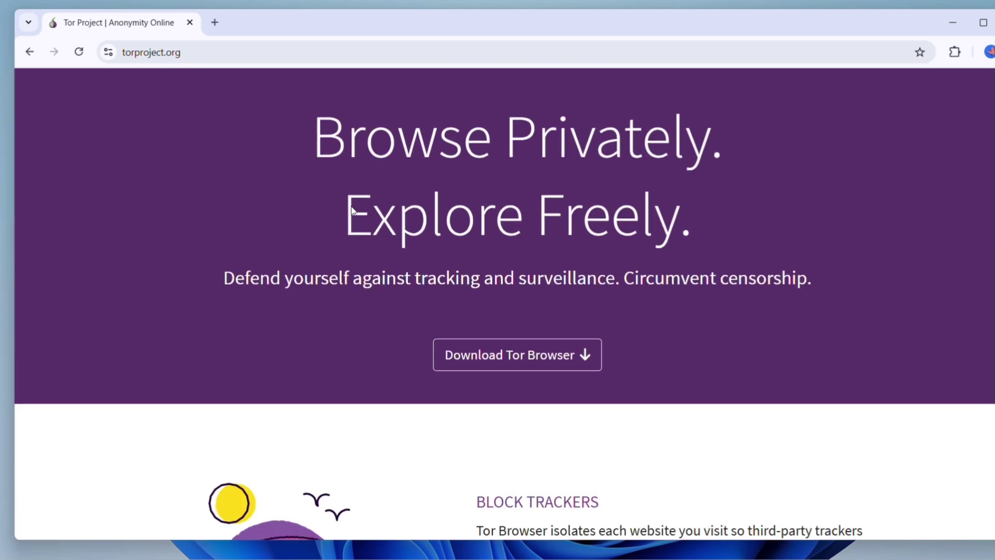
- Download Tor Browser for Windows and its .asc signature file from the download page
click(514, 356)
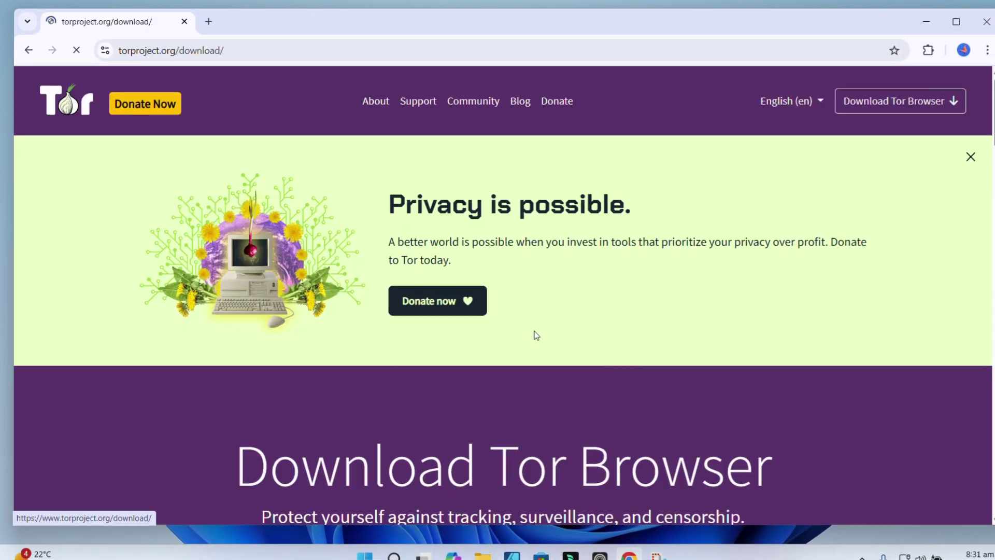
scroll(519, 327, down, 5)
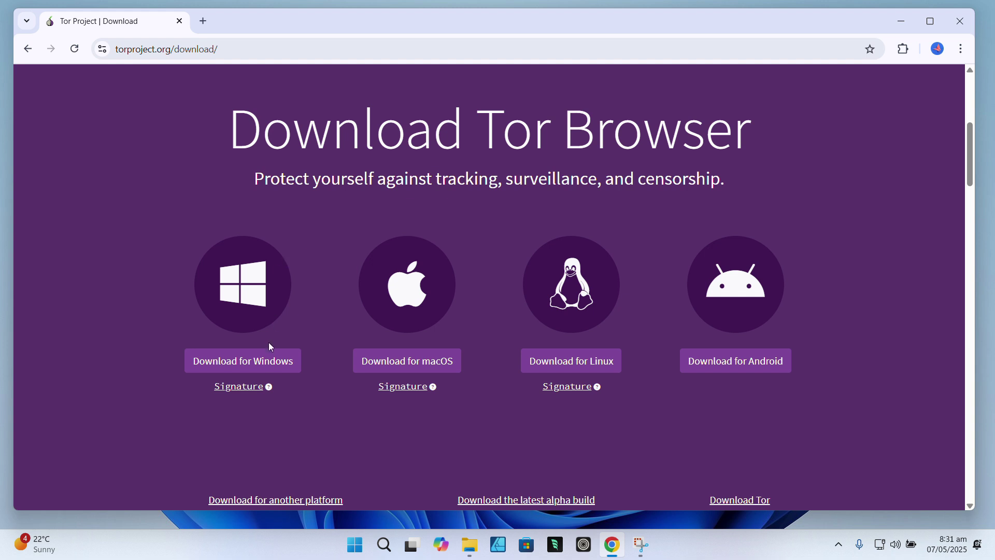
click(272, 370)
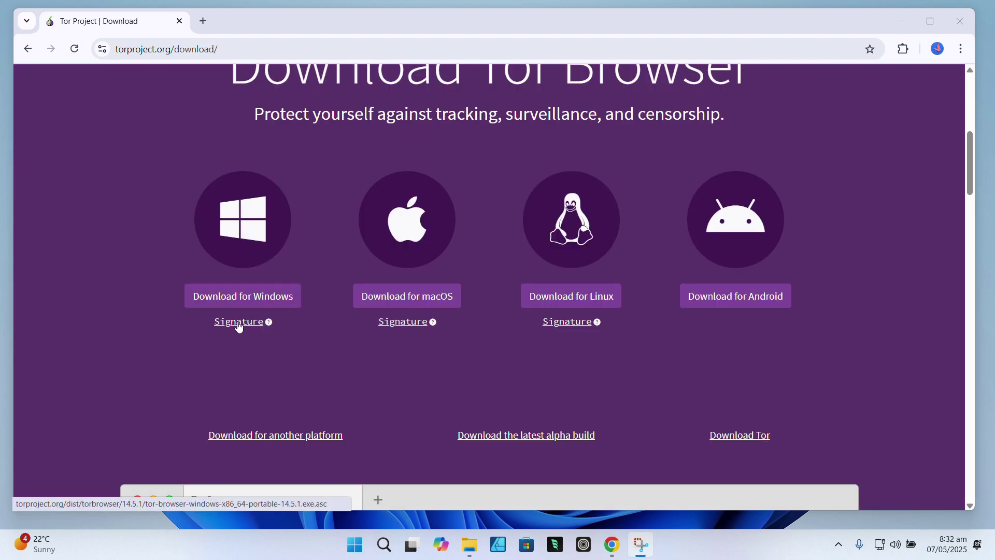
click(240, 325)
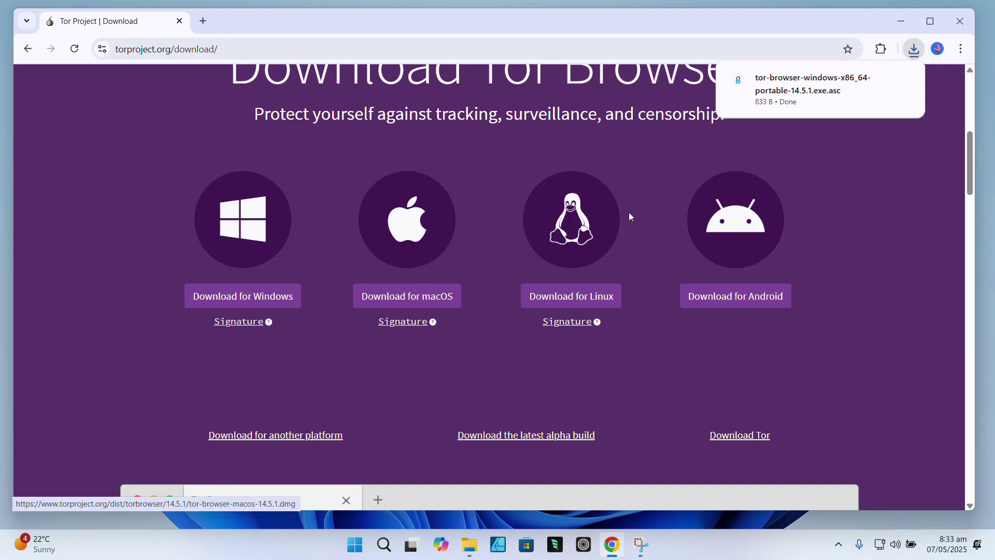
mouse_move(813, 103)
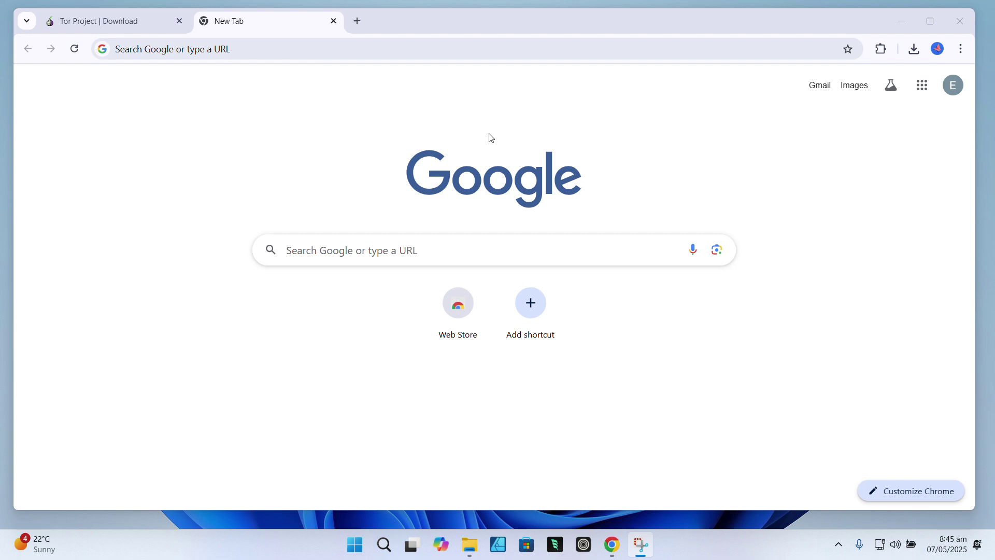
- Load gpg4win.org, download the Gpg4win 4.4.0 installer, launch it and advance past the welcome page
click(362, 55)
text(https://gpg4win.org)
key(Return)
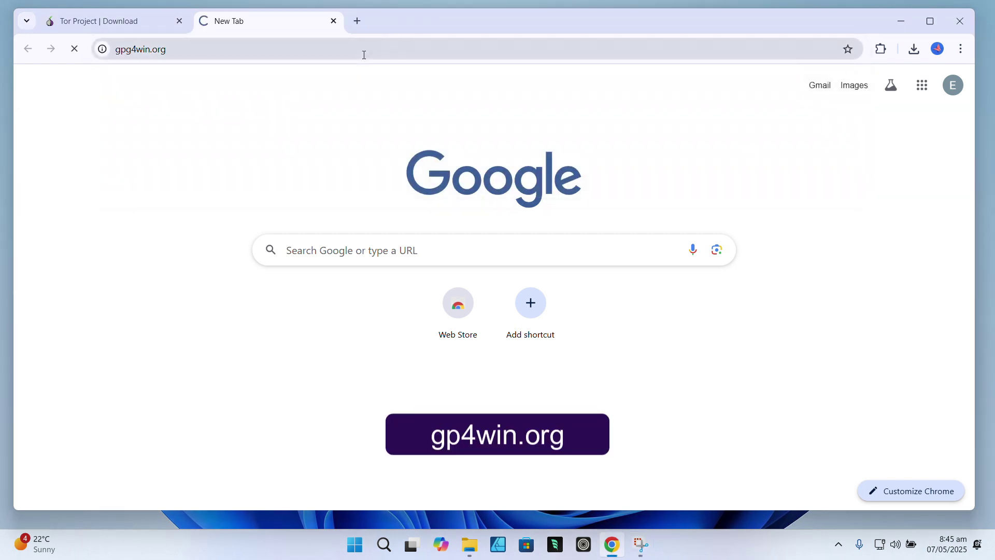
click(284, 202)
click(344, 261)
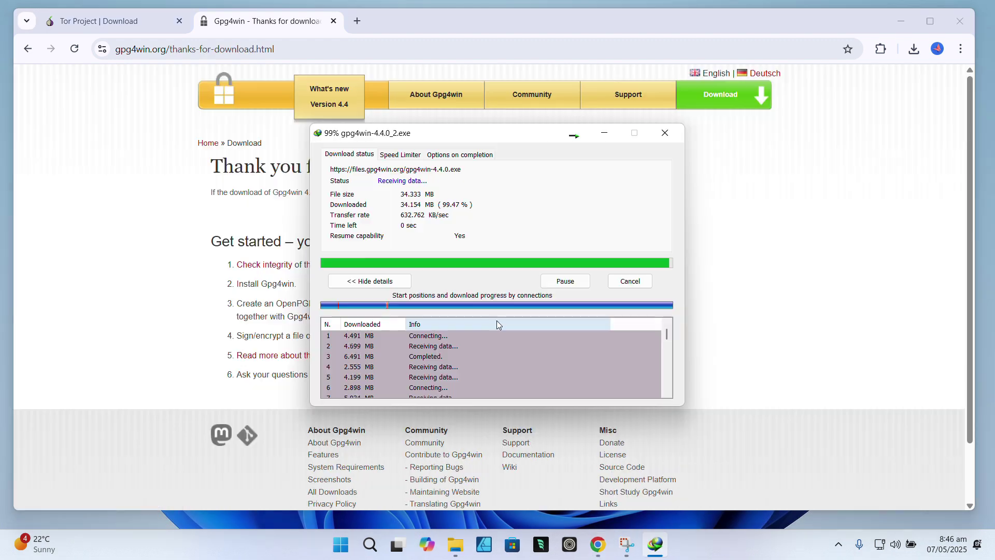
click(411, 312)
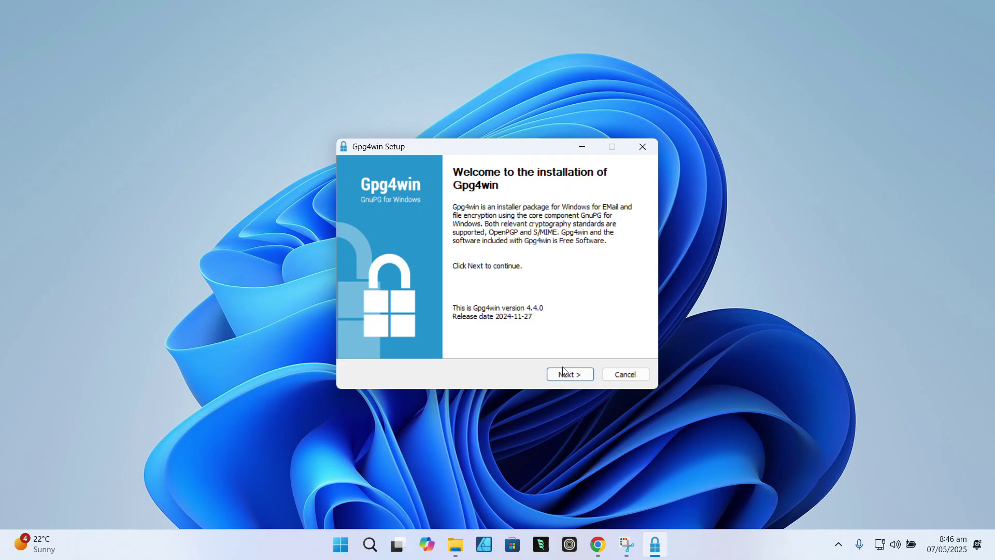
click(568, 376)
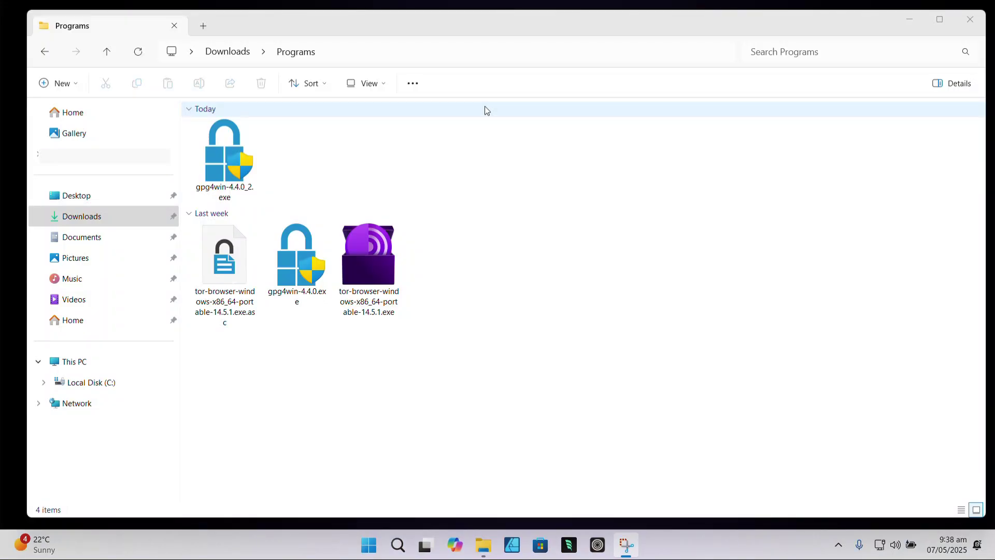
- Open a command prompt in the Downloads\Programs folder using cmd in Explorer's address bar
click(409, 51)
text(cmd)
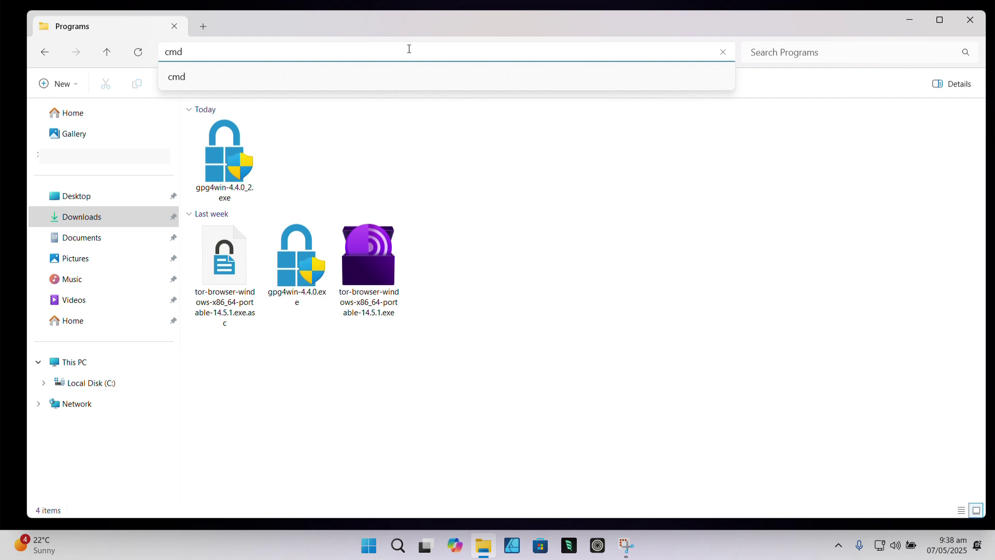
key(Return)
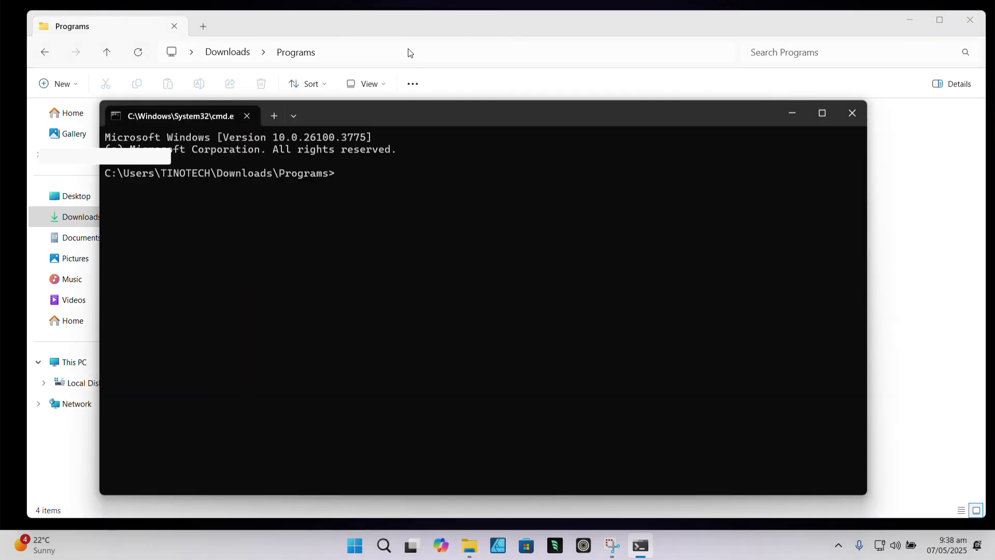
- Locate the Tor Browser Developers key with gpg and export it to tor.keyring
key(ctrl+v)
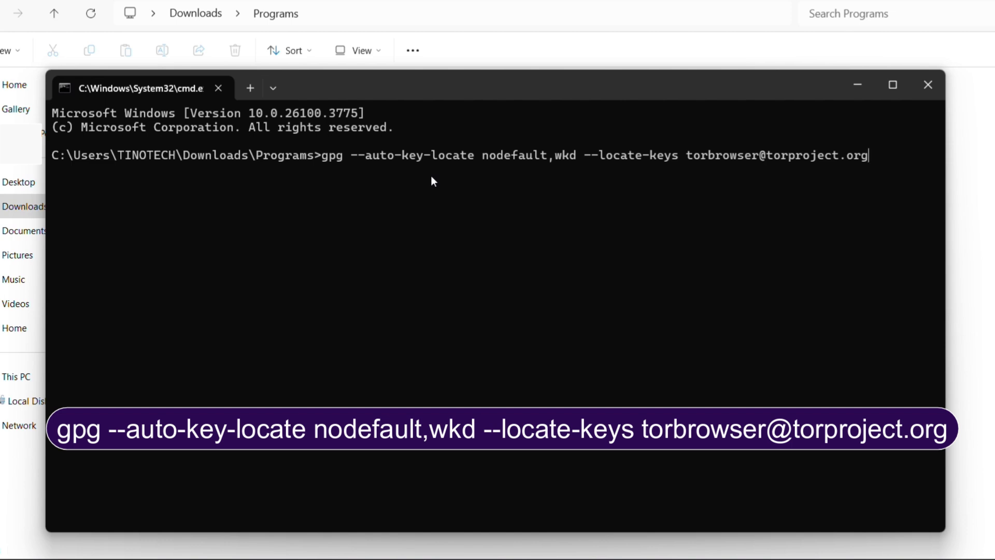
key(Return)
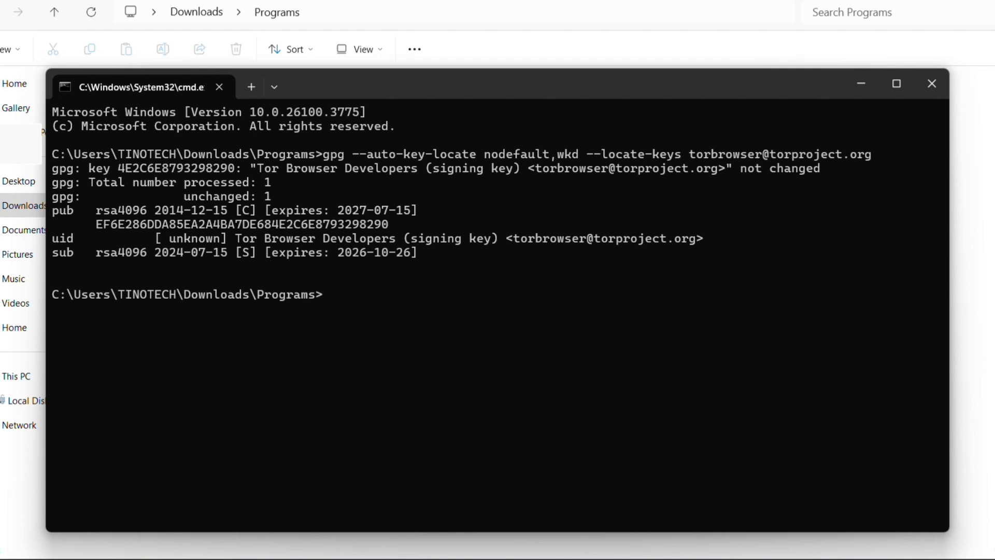
key(ctrl+v)
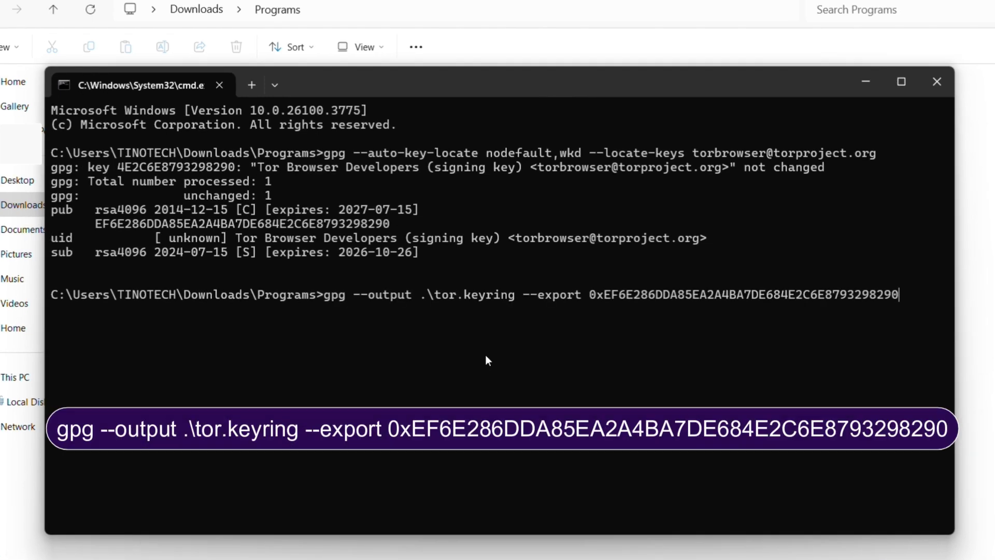
key(Return)
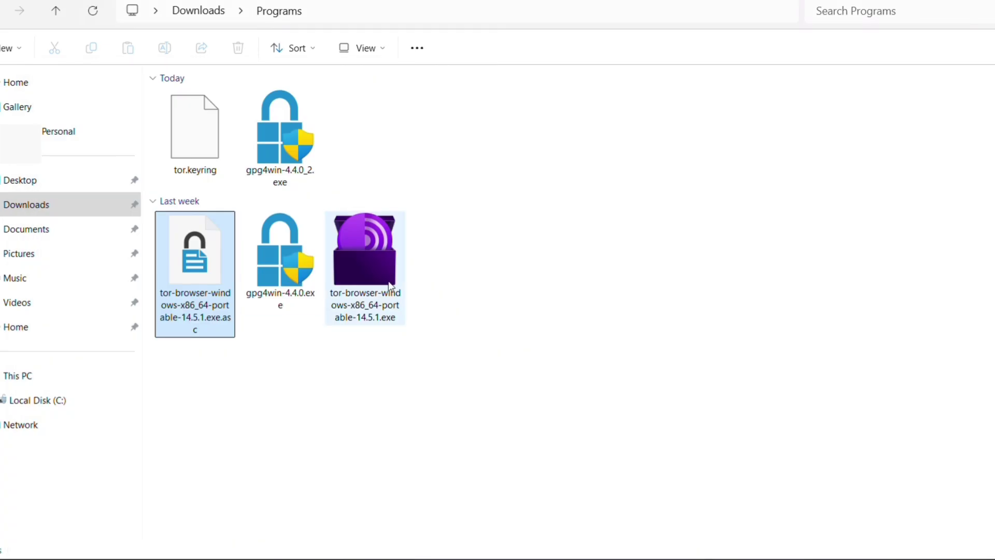
- Run the saved gpgv --keyring .\tor.keyring check on the 14.5.1 .asc and .exe files
ctrl+click(391, 286)
key(alt+Tab)
key(super+v)
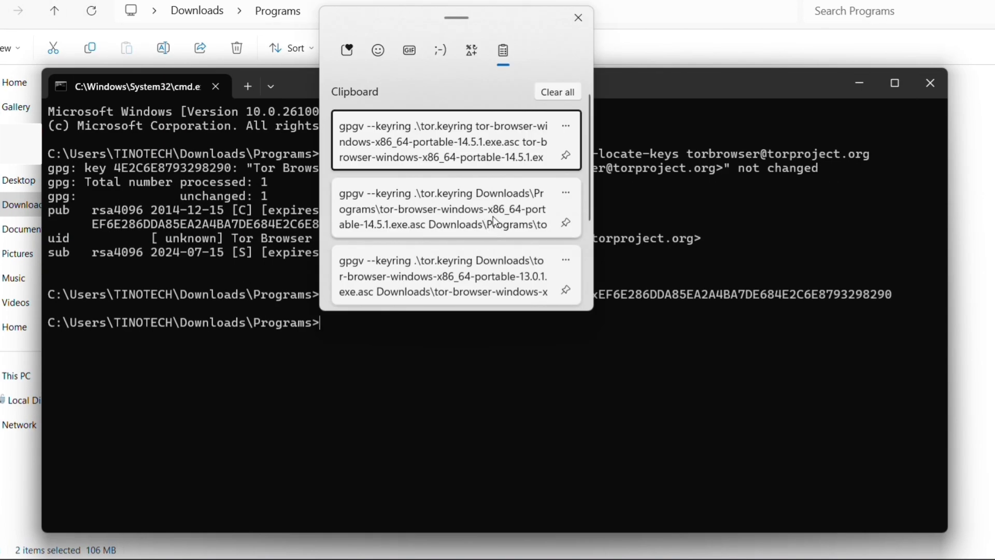
click(460, 151)
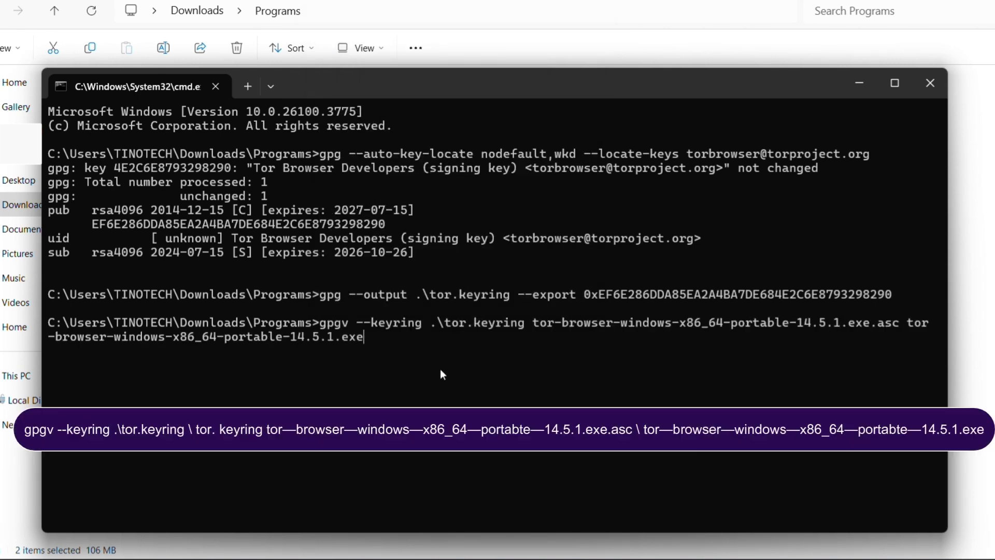
key(Return)
- Confirm the 14.5.1 filenames and the Good signature from the Tor Browser Developers key
drag(834, 326, 838, 325)
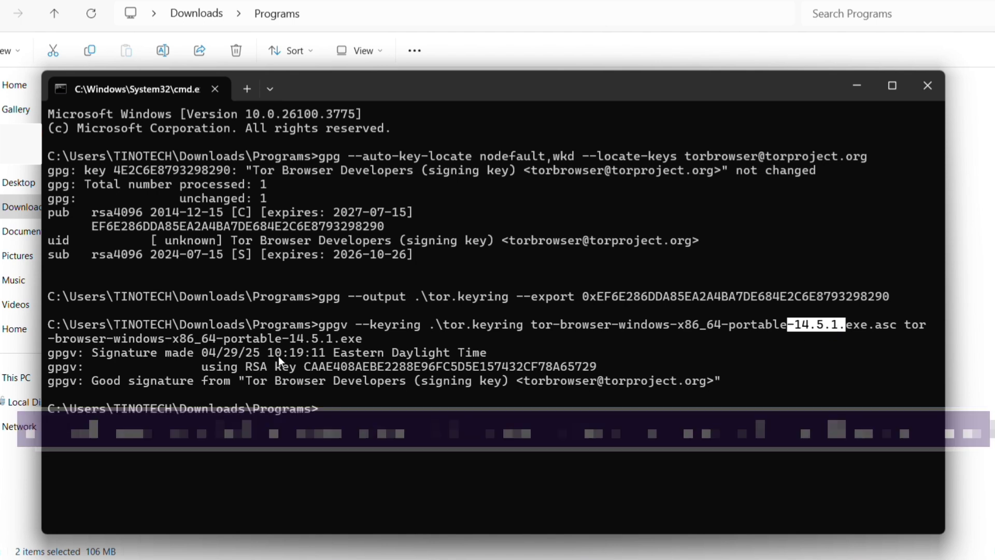
drag(293, 337, 338, 339)
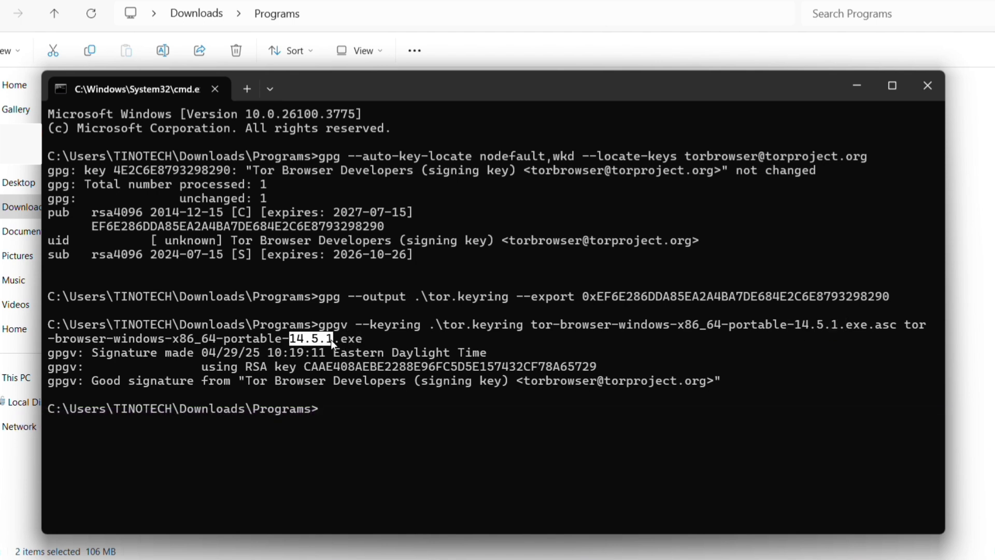
key(ctrl+c)
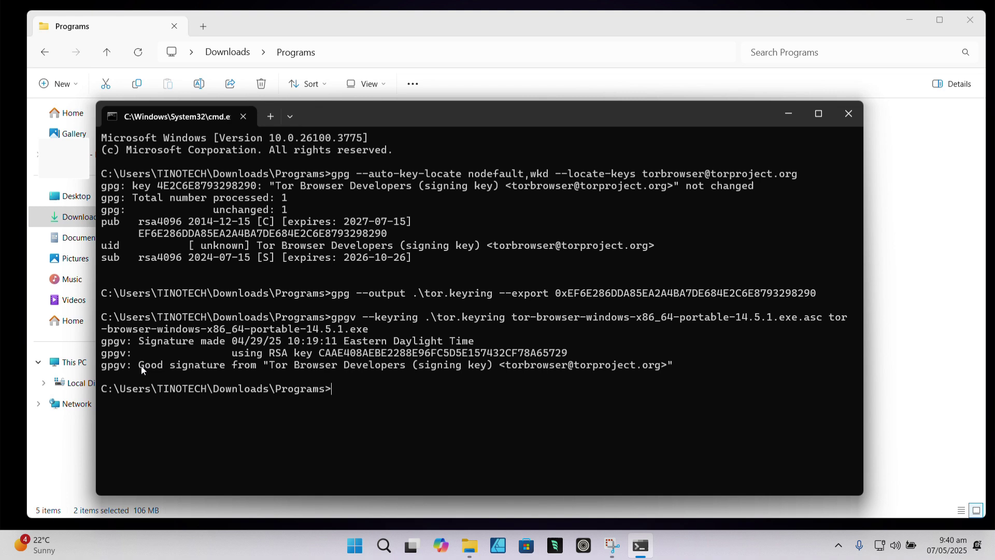
drag(141, 366, 493, 368)
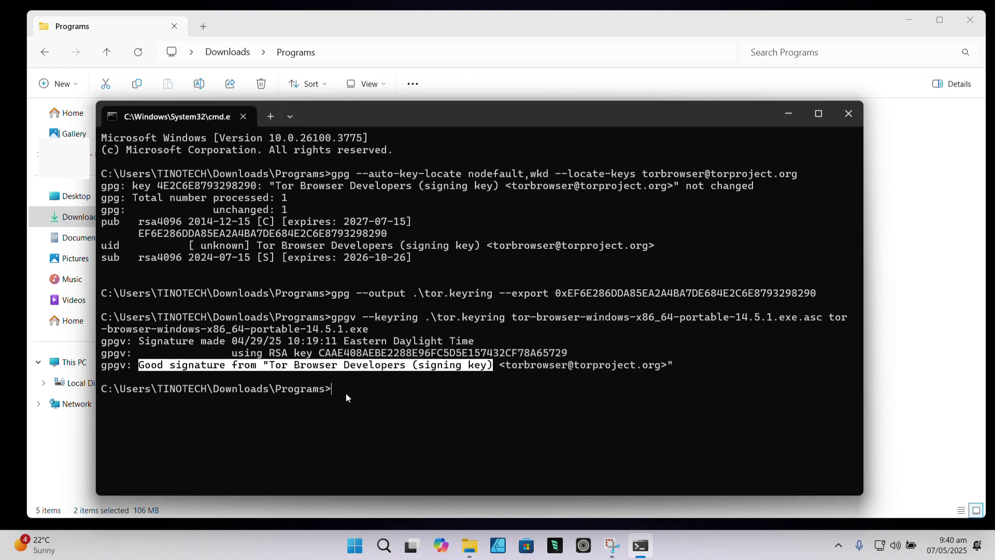
click(347, 391)
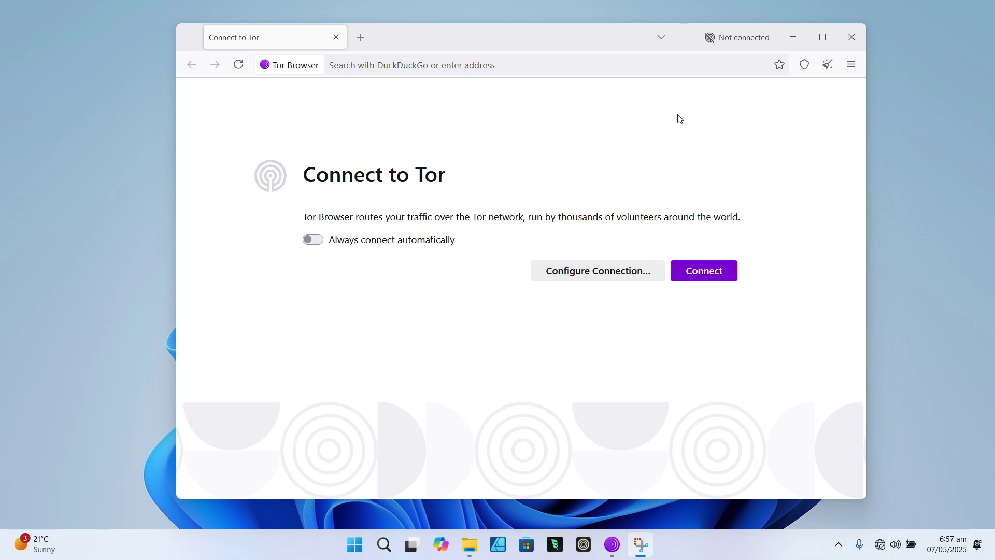
- Install Tor Browser in English to the default Desktop folder and finish with it launching
click(850, 72)
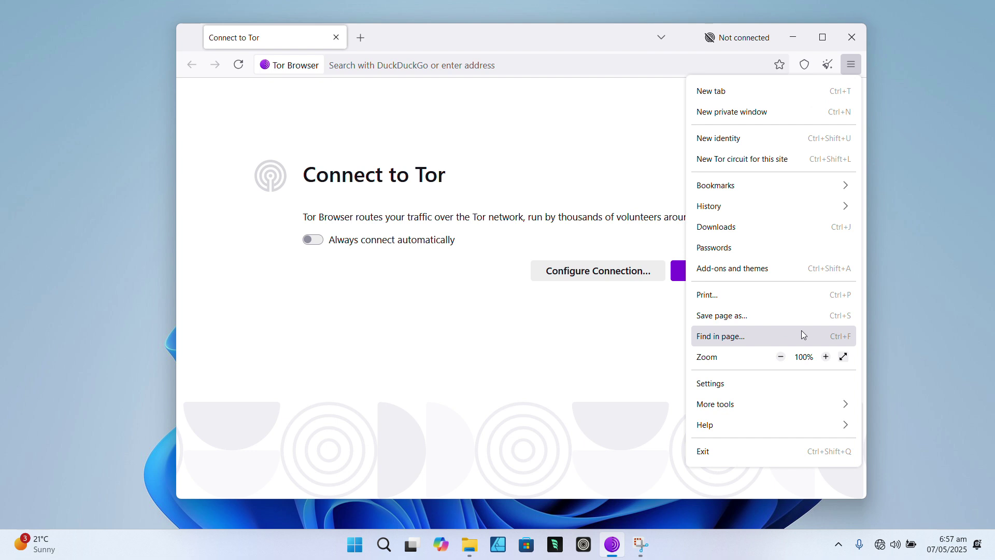
click(773, 419)
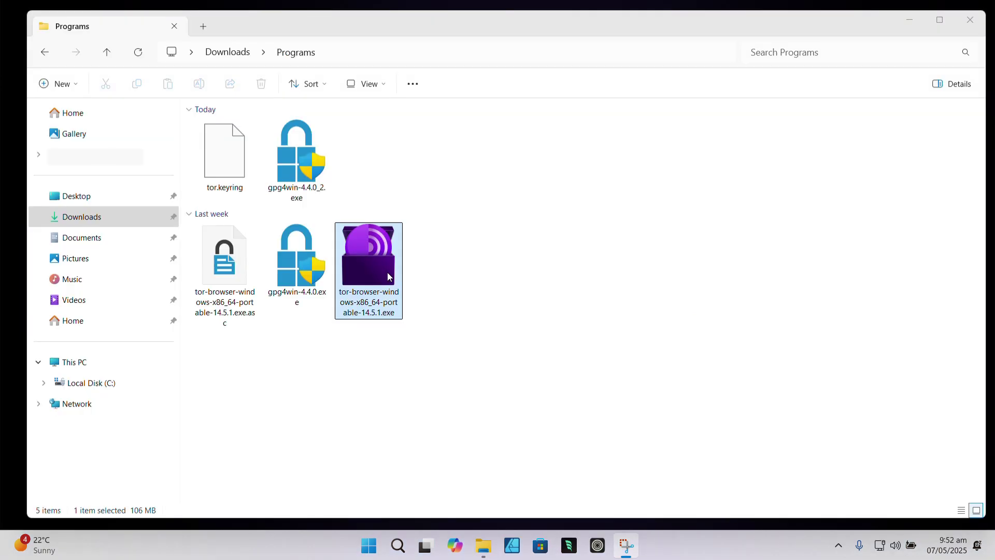
double_click(389, 276)
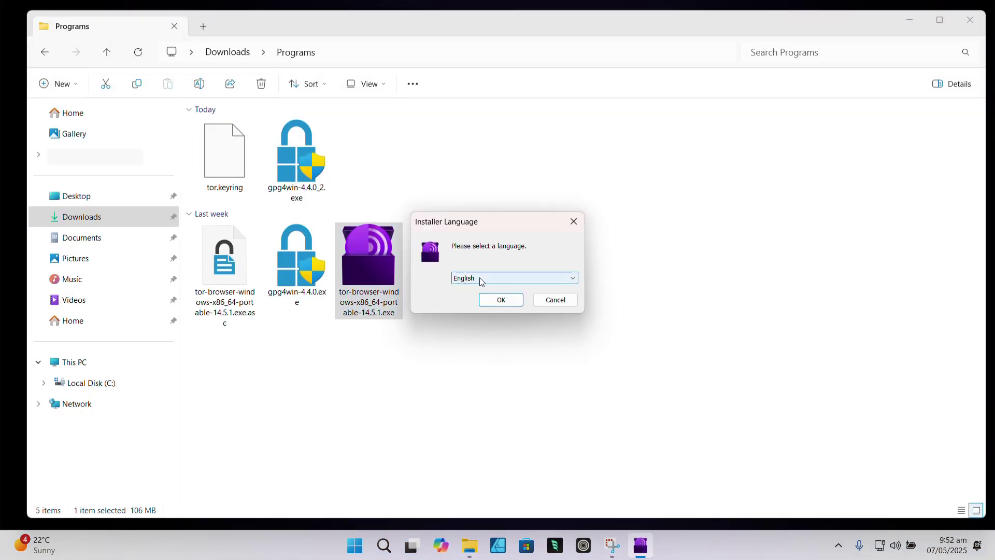
click(494, 300)
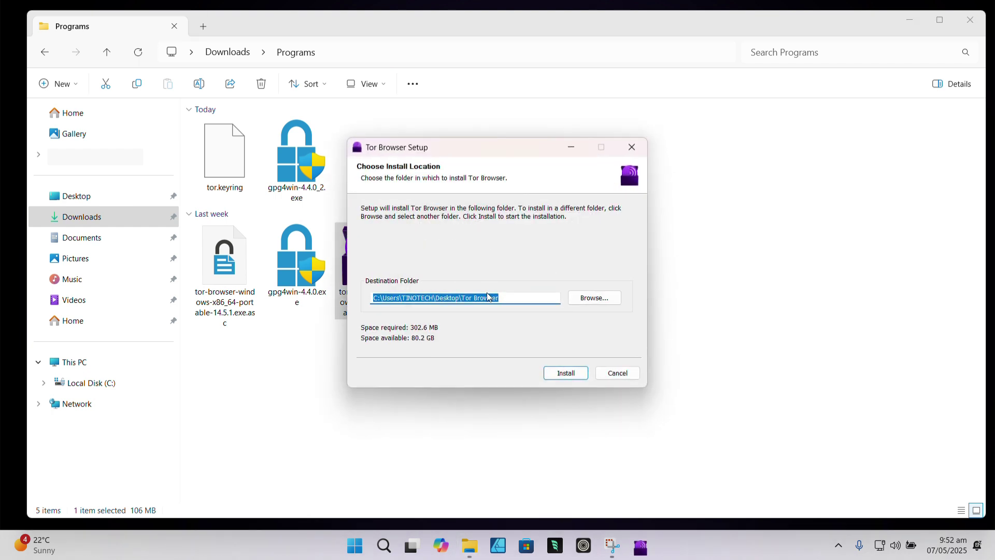
click(559, 375)
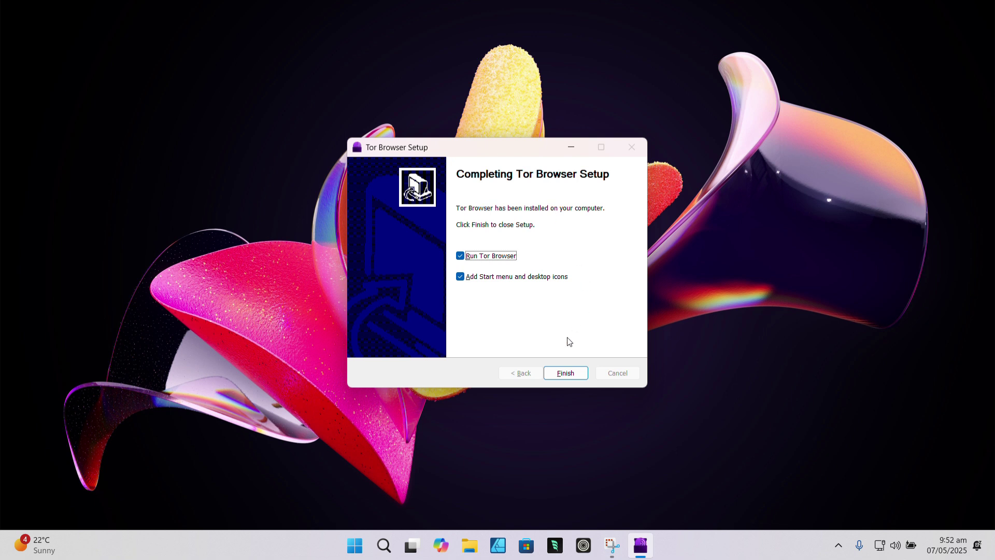
click(559, 372)
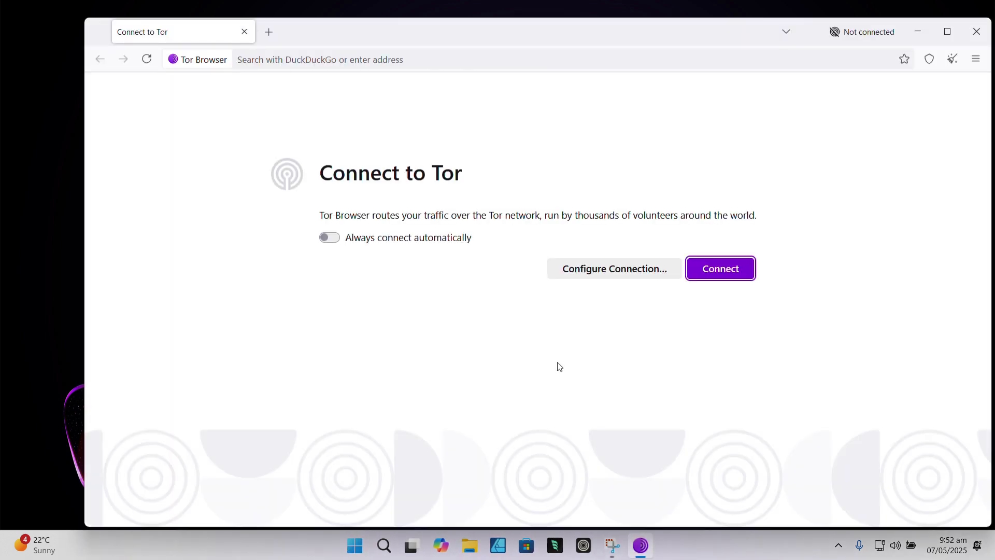
- Connect Tor Browser to the Tor network from the Connect to Tor page
drag(669, 34, 640, 29)
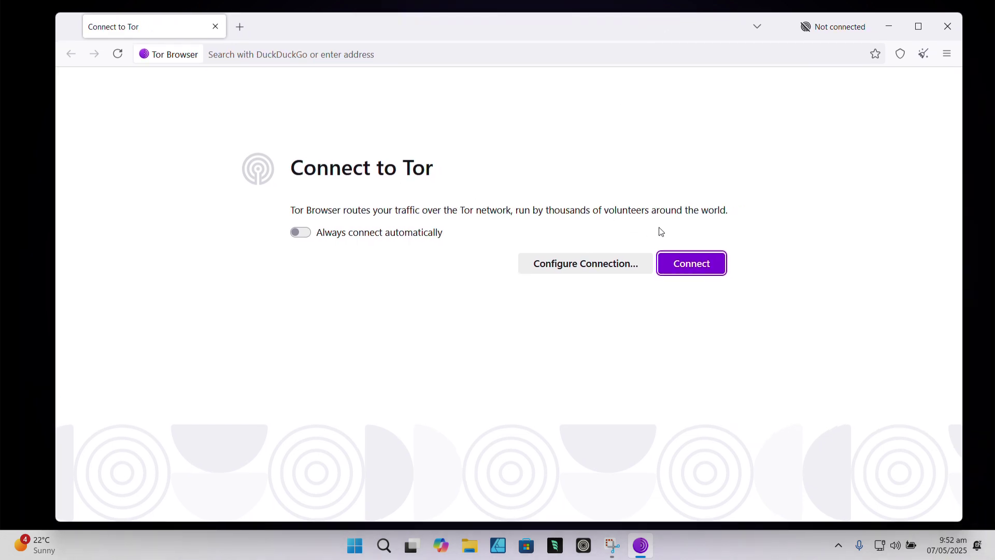
click(698, 268)
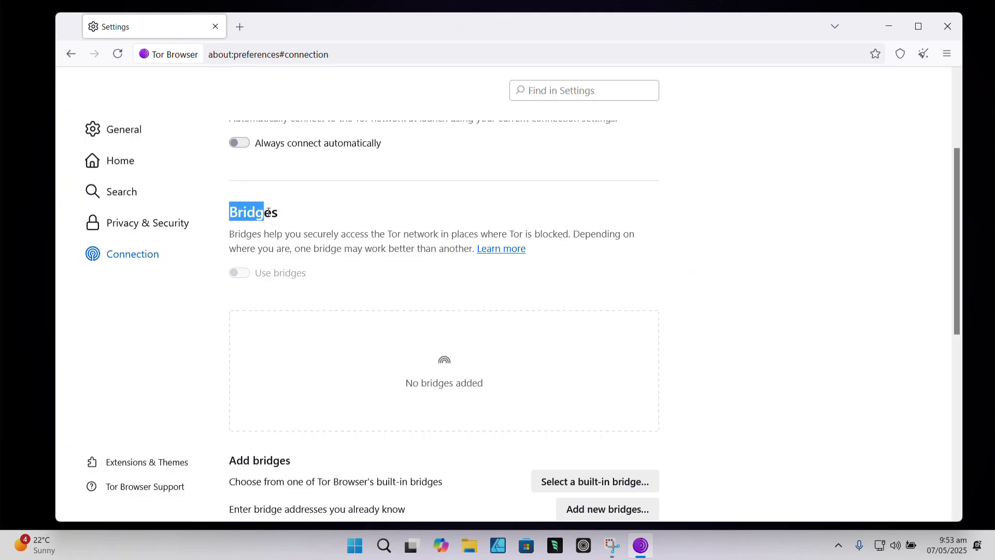
- Check the empty Bridges section in Connection settings, then load the Tor bridges website
drag(264, 211, 274, 211)
click(290, 232)
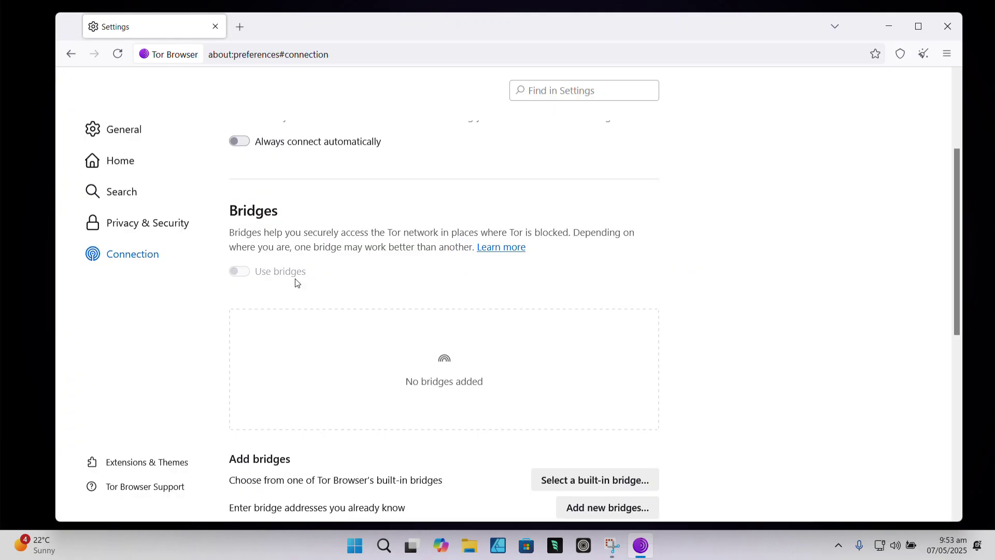
scroll(297, 282, down, 1)
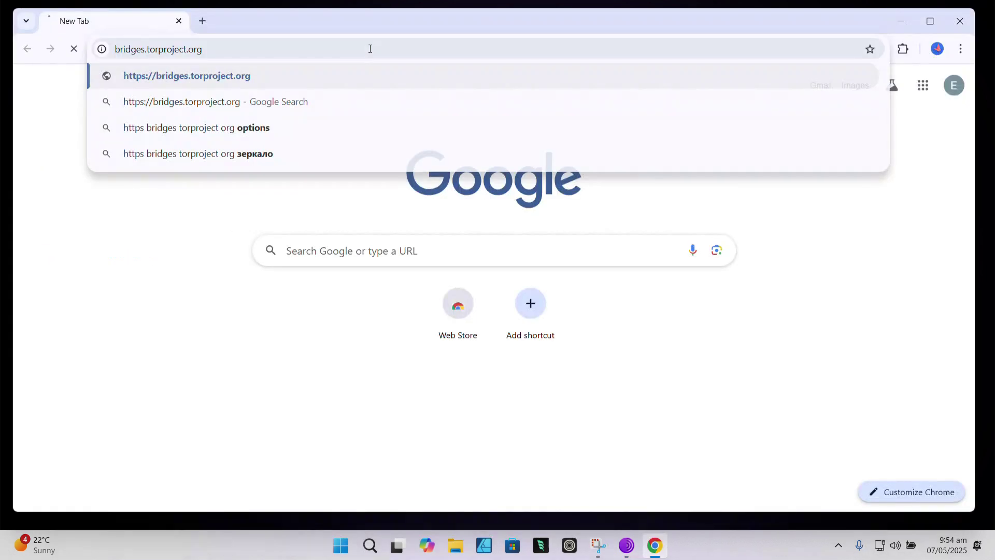
key(Return)
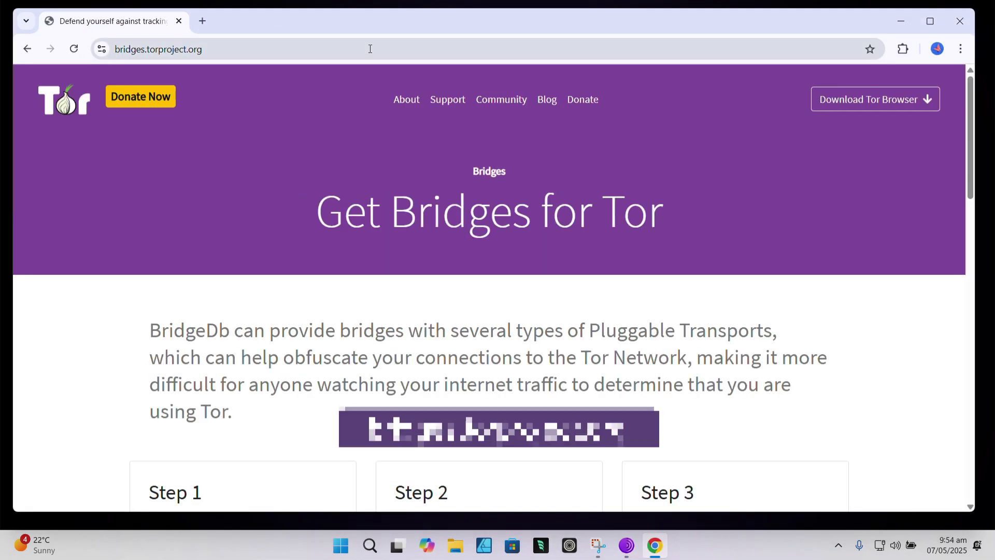
- Request default obfs4 bridges on bridges.torproject.org and copy all the bridge lines
scroll(421, 153, down, 6)
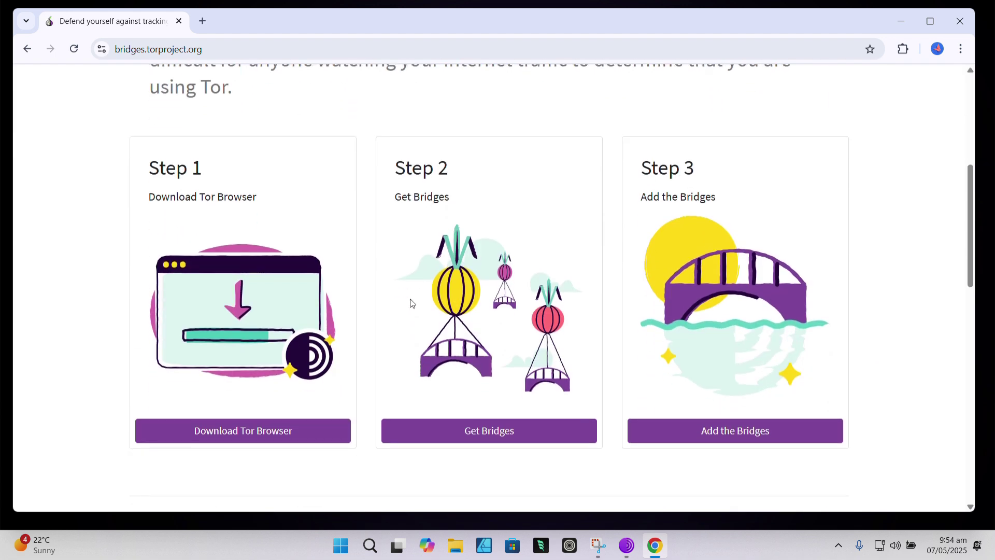
click(486, 435)
click(491, 433)
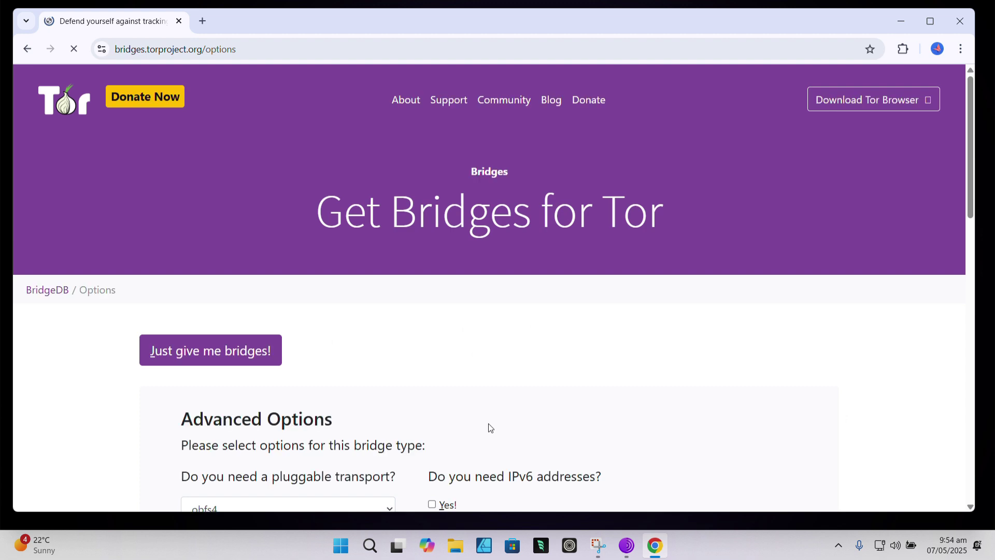
scroll(490, 428, down, 2)
click(210, 220)
scroll(394, 257, down, 1)
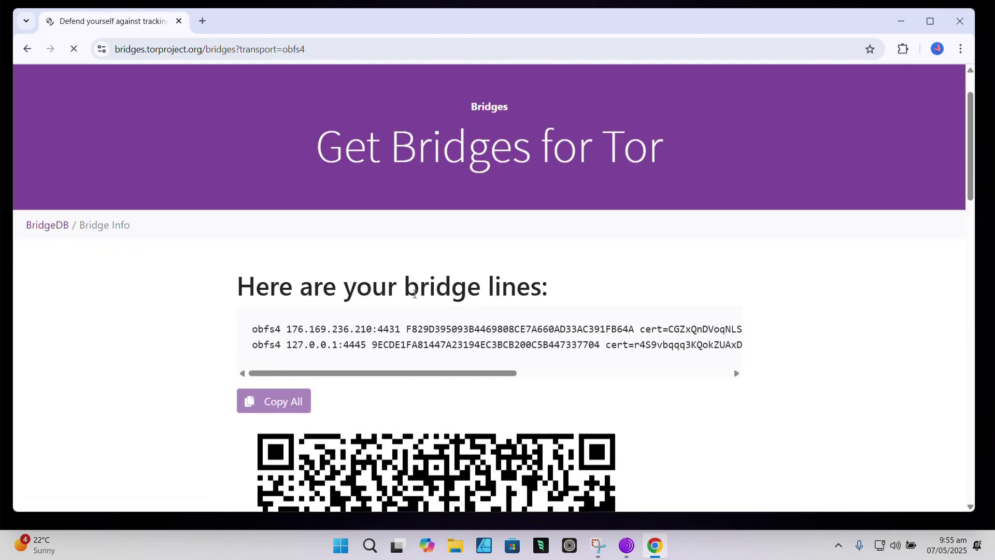
click(285, 402)
click(288, 403)
key(alt+Tab)
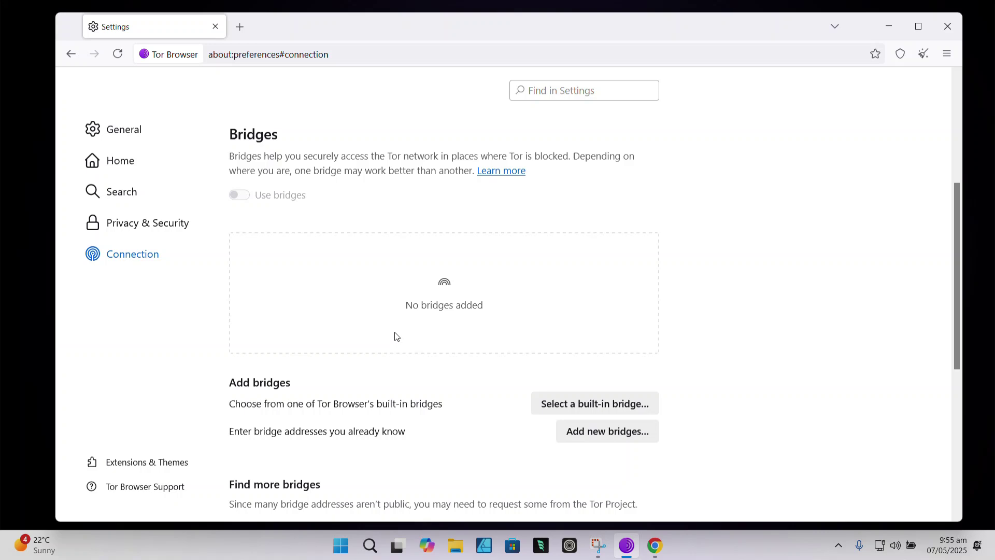
- Paste the two copied obfs4 bridge lines as known bridges and confirm adding them
click(591, 433)
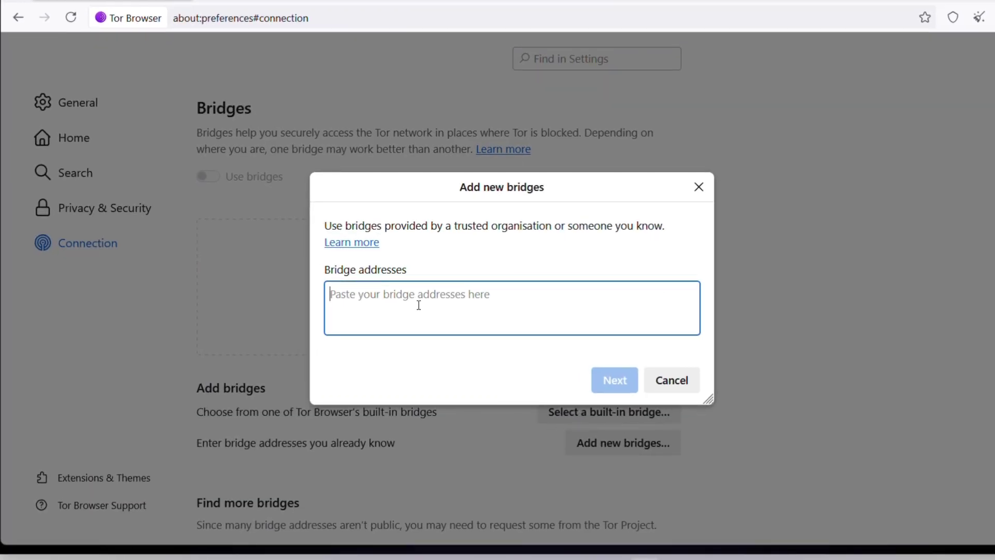
key(ctrl+v)
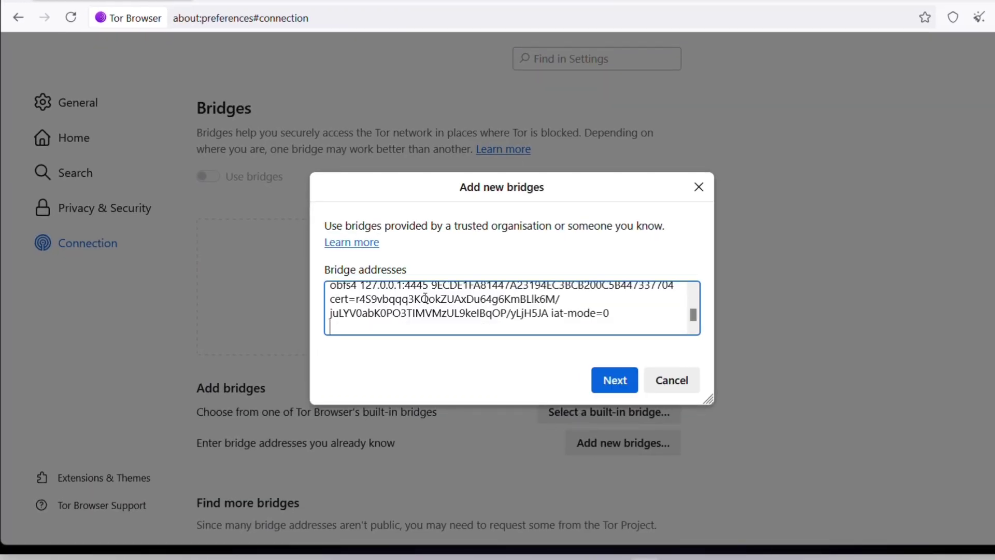
scroll(492, 302, up, 2)
click(604, 380)
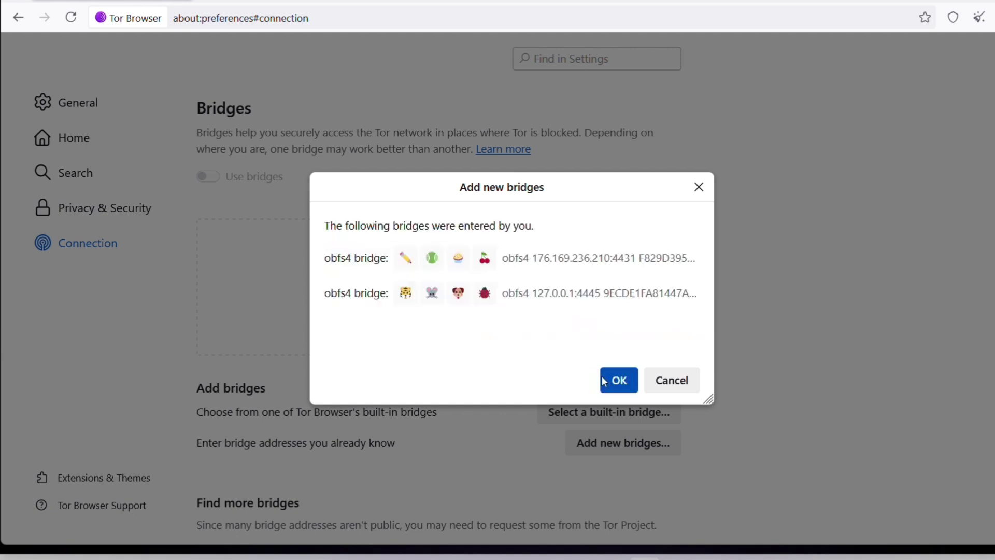
click(626, 384)
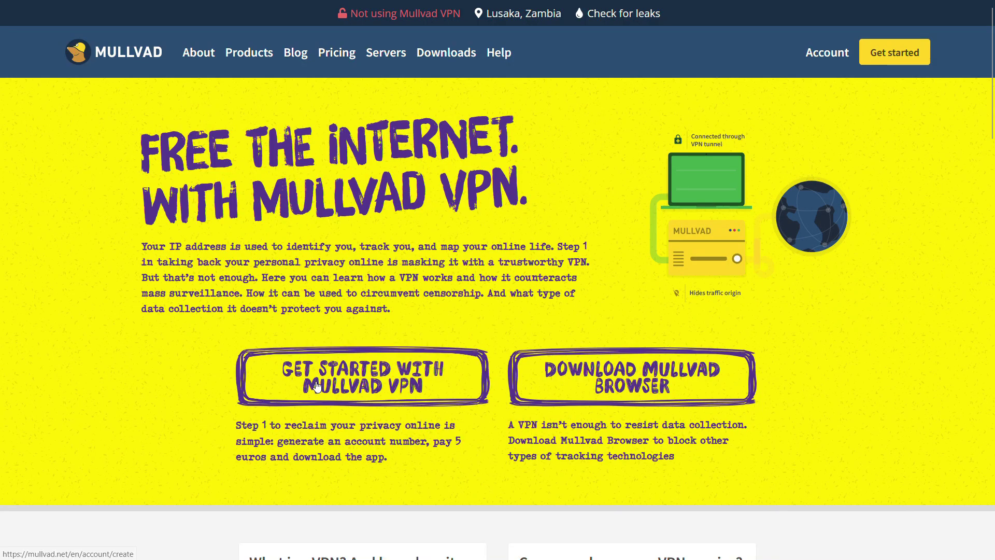
scroll(317, 386, down, 4)
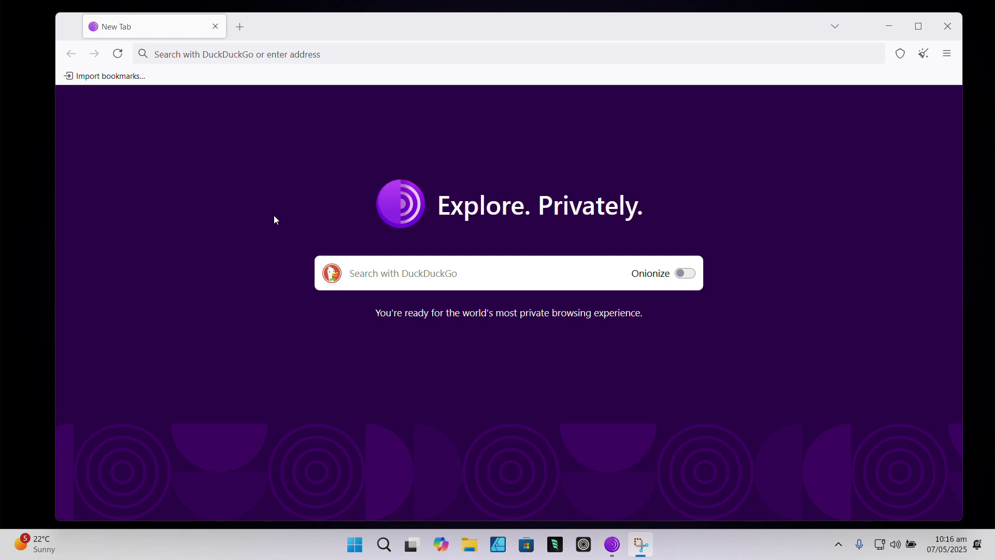
click(267, 54)
text(https://check.torproject.org)
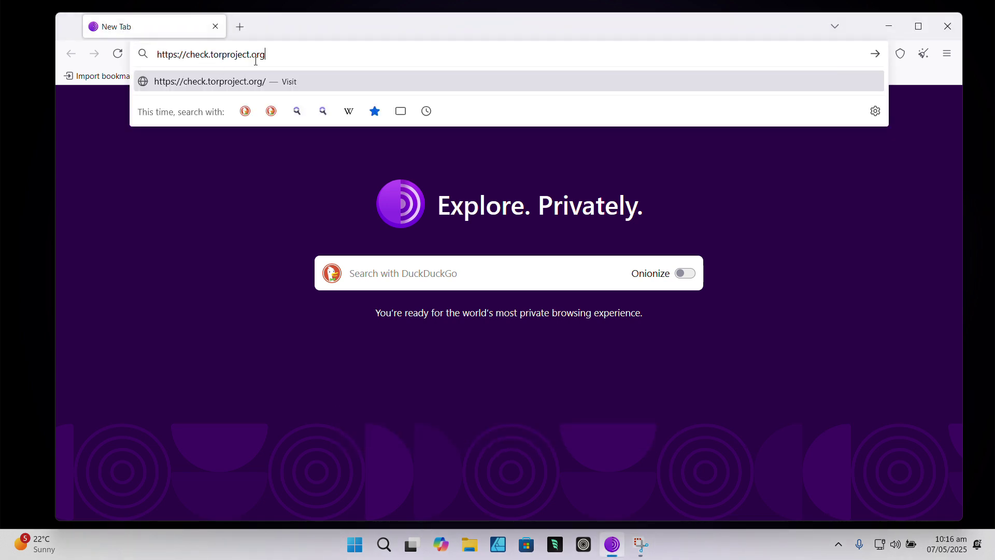
key(Return)
drag(231, 250, 784, 255)
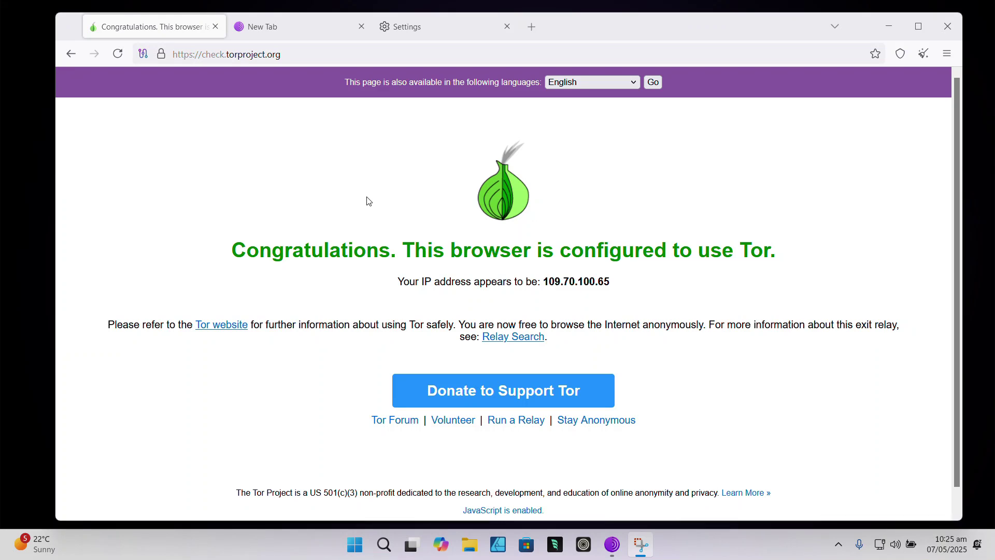
click(946, 60)
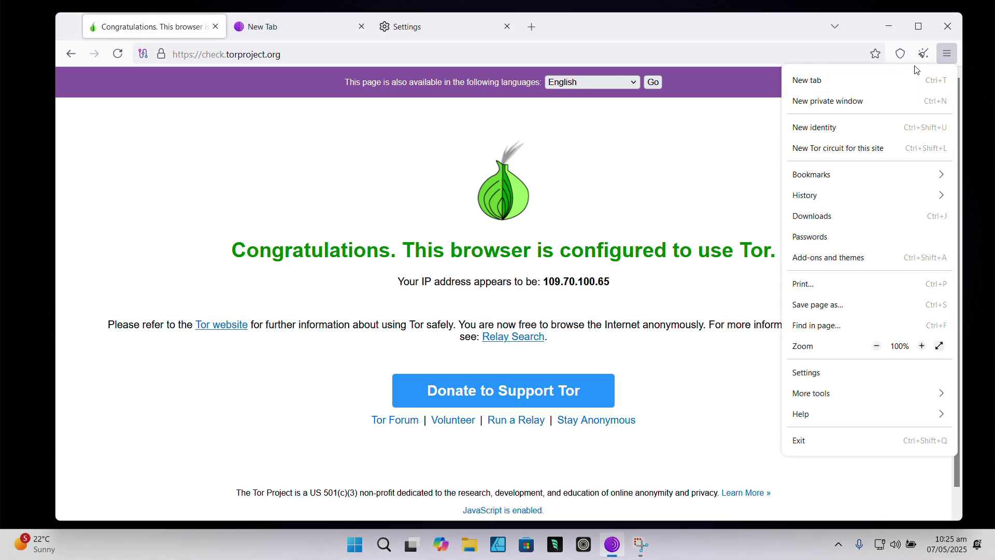
click(692, 195)
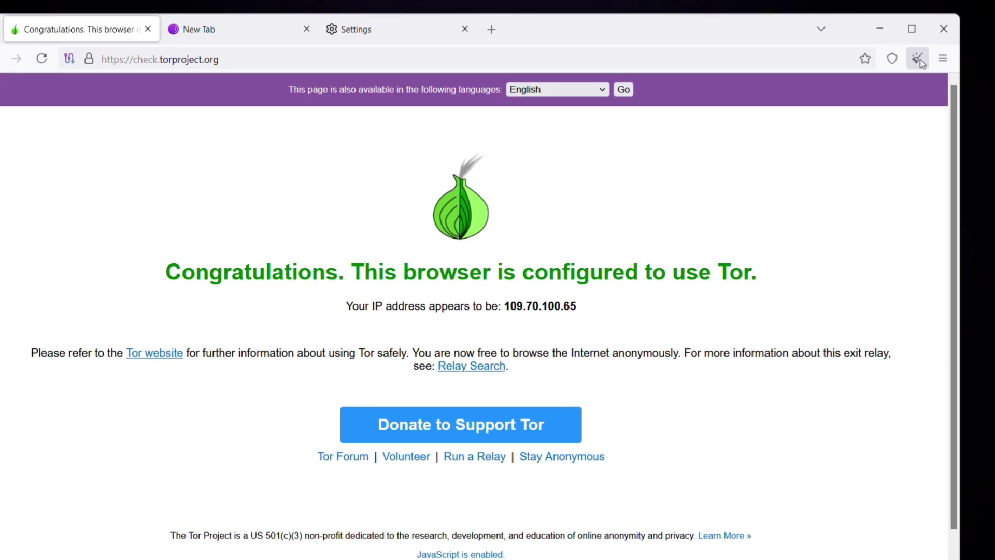
click(921, 60)
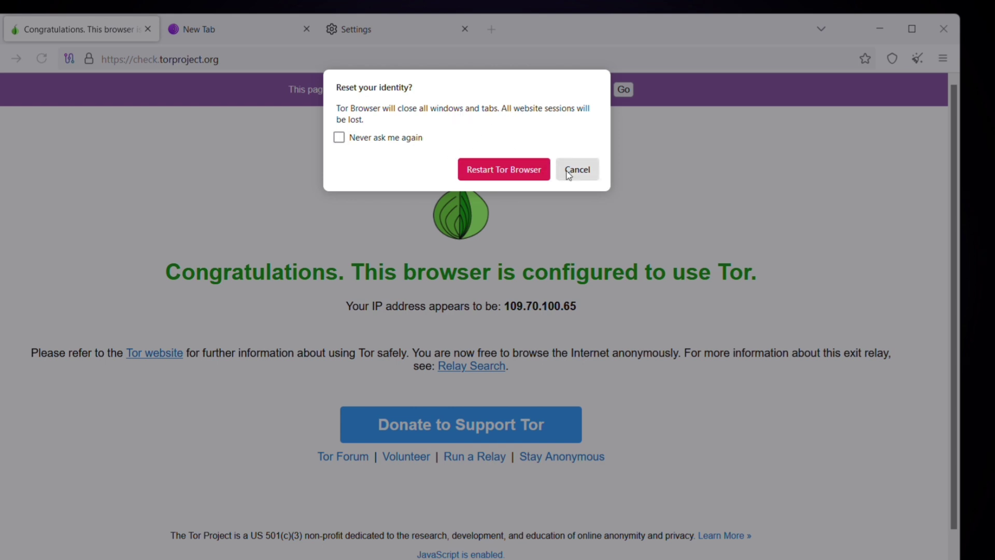
click(573, 171)
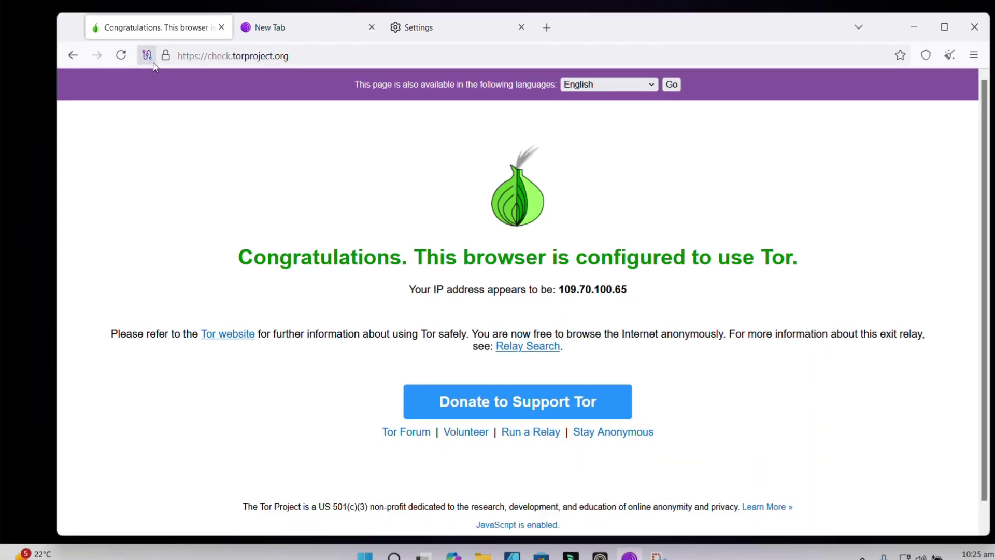
- Request a new Tor circuit for torproject.org and view its Germany–Germany–Austria relays
click(147, 55)
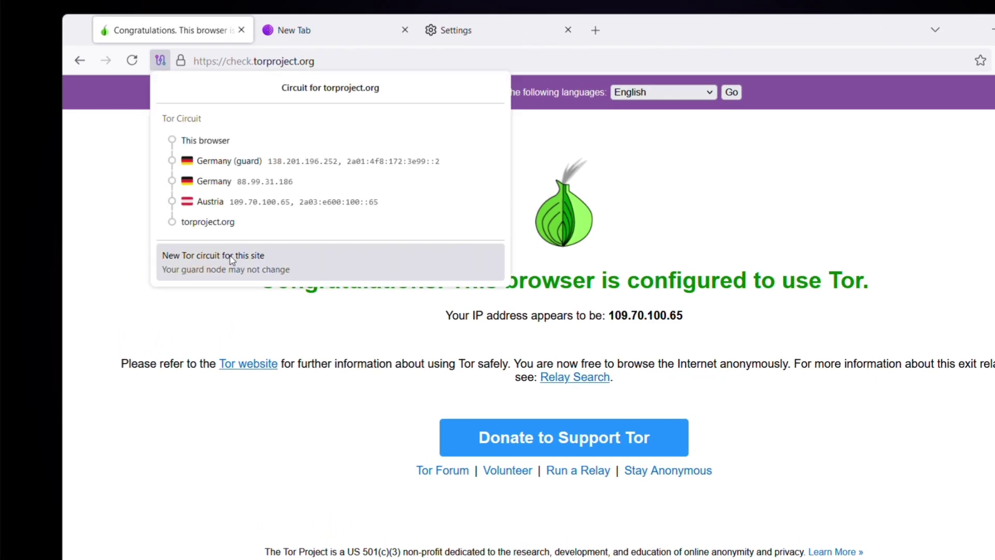
click(261, 267)
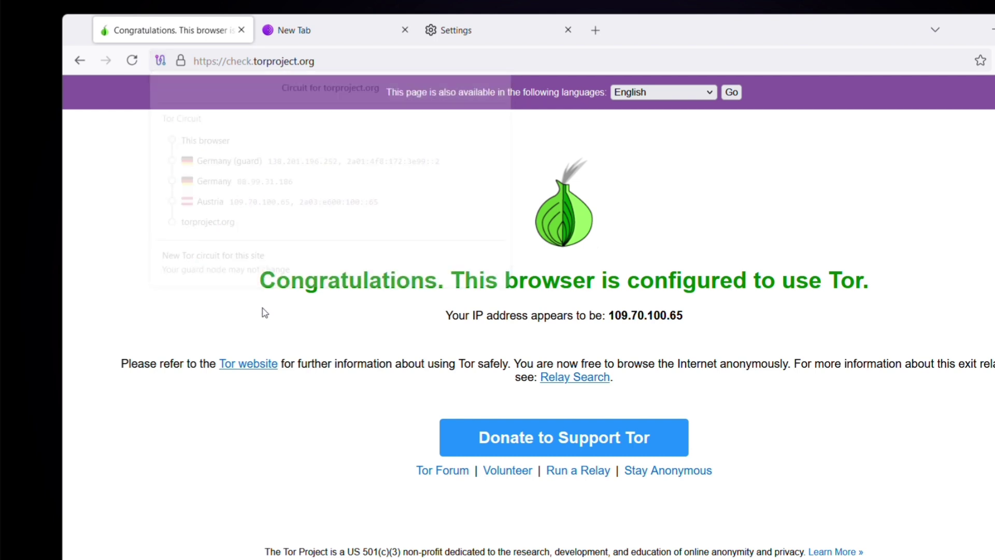
click(170, 63)
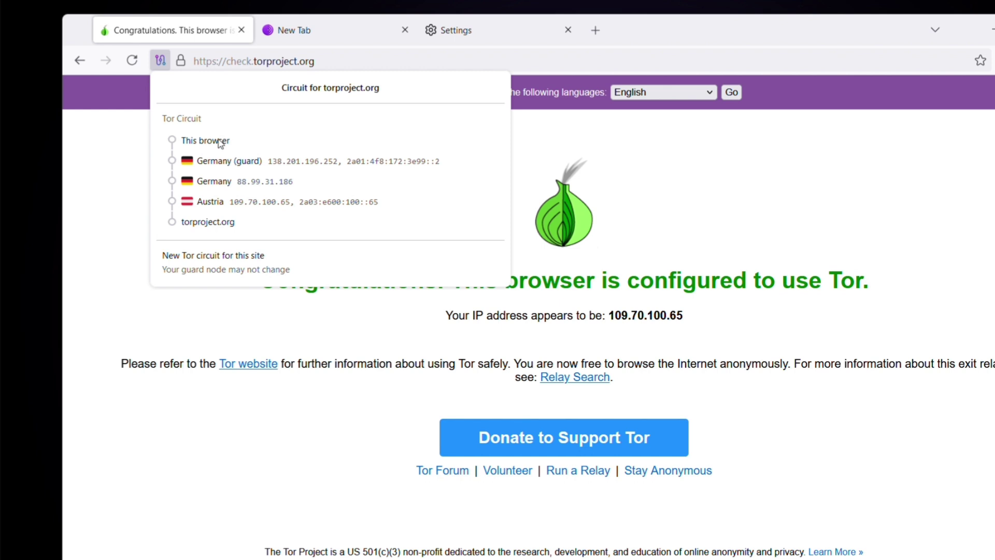
key(Escape)
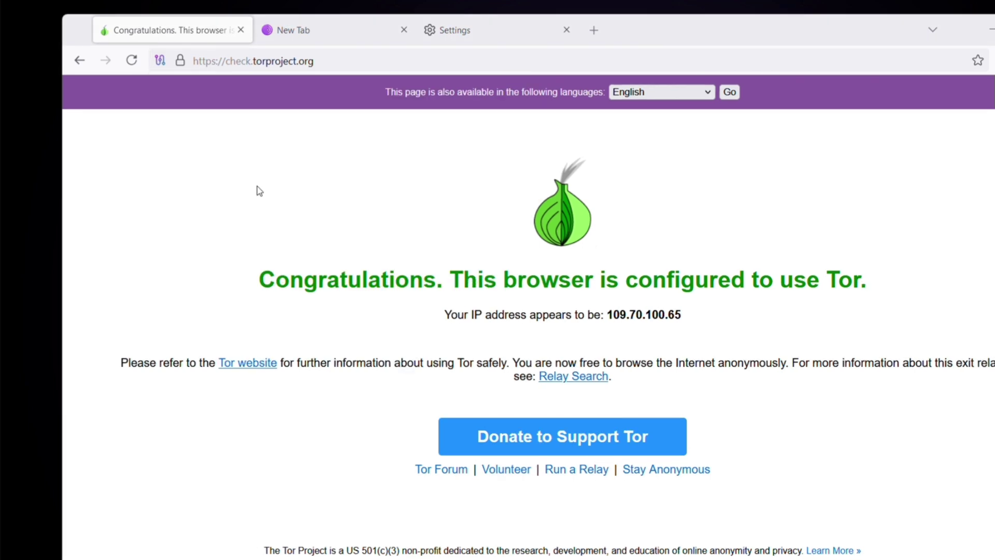
click(161, 61)
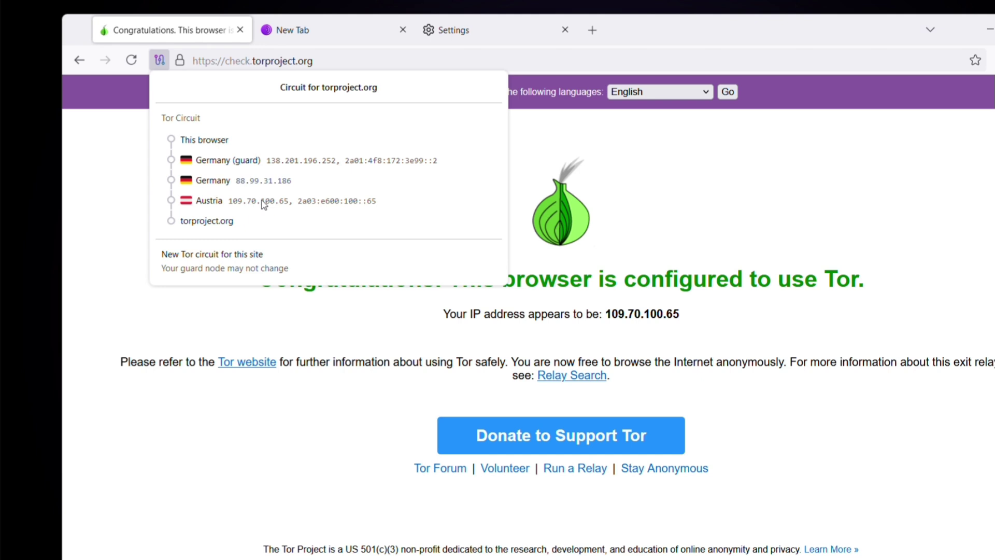
- Close the circuit panel, note HTTPS-Only Mode, and return to New Tab with the ☰ menu
click(303, 318)
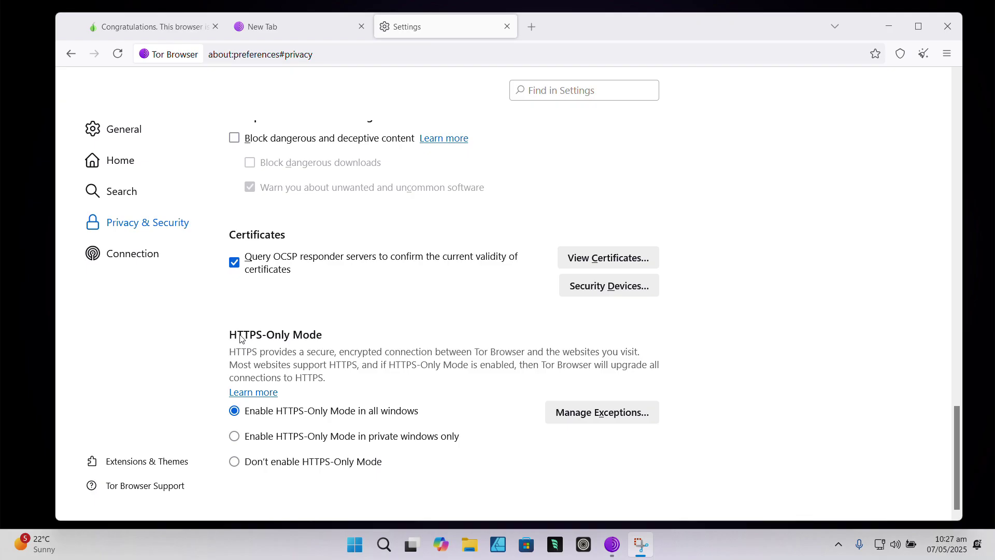
drag(246, 337, 322, 338)
click(251, 337)
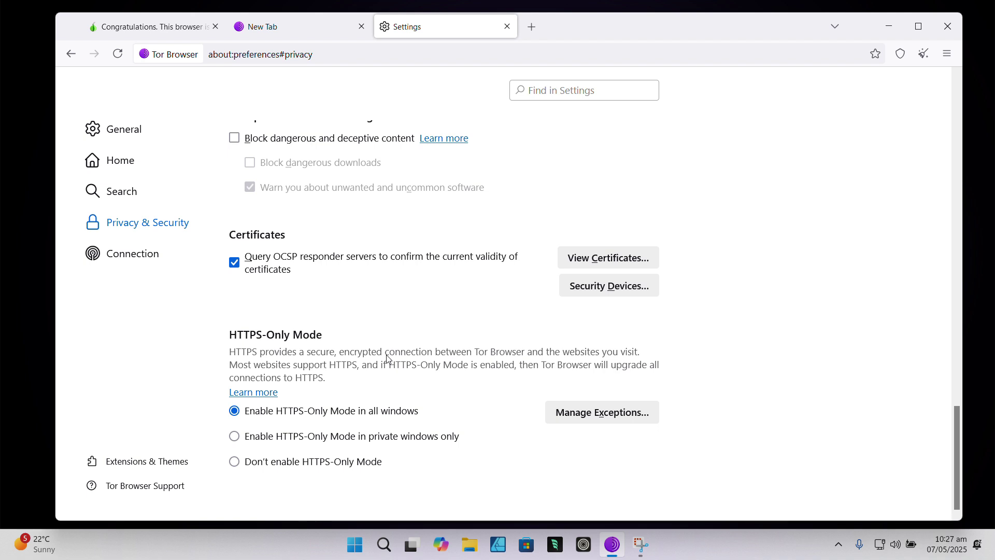
key(ctrl+shift+Tab)
click(947, 54)
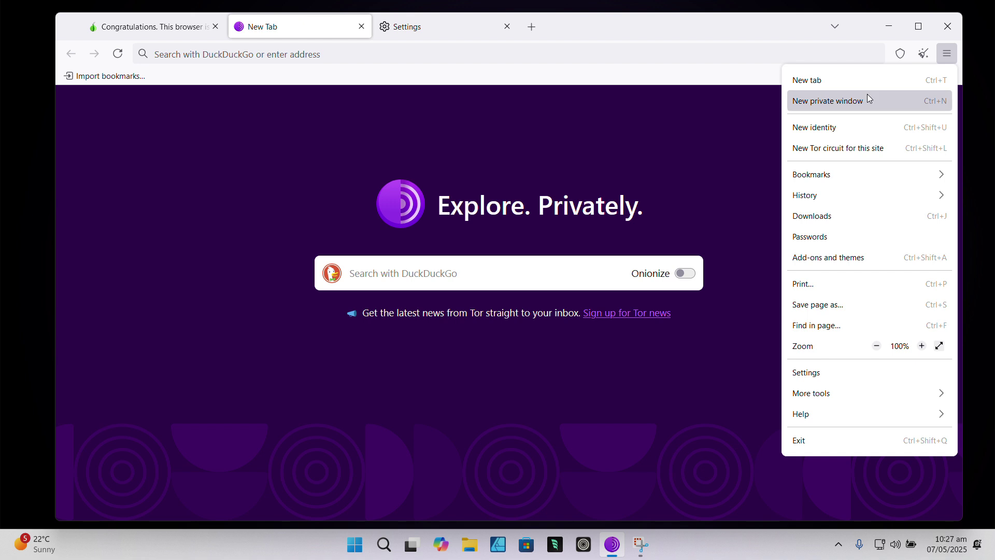
- Start a new private window showing Explore. Privately., then scroll toward the Security Level options
click(869, 100)
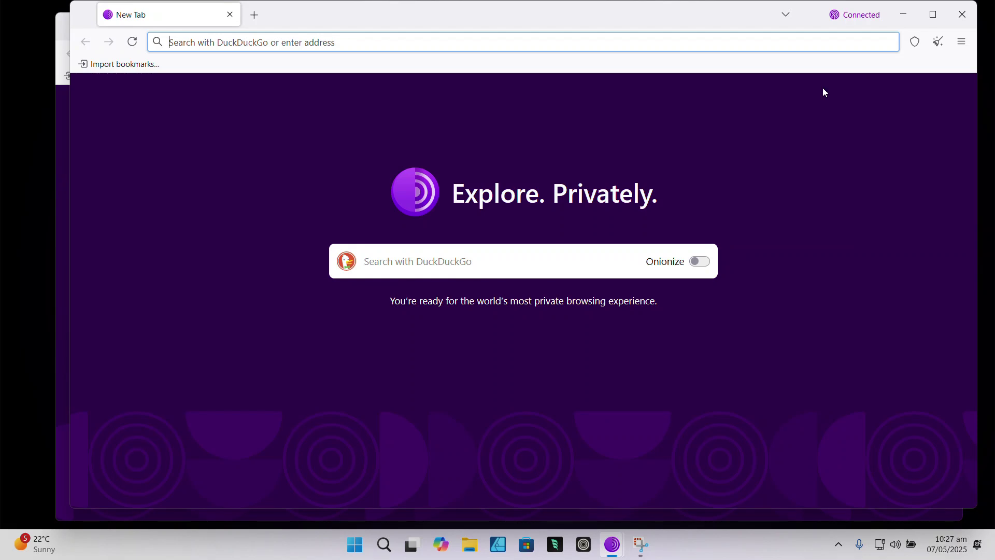
drag(453, 200, 658, 201)
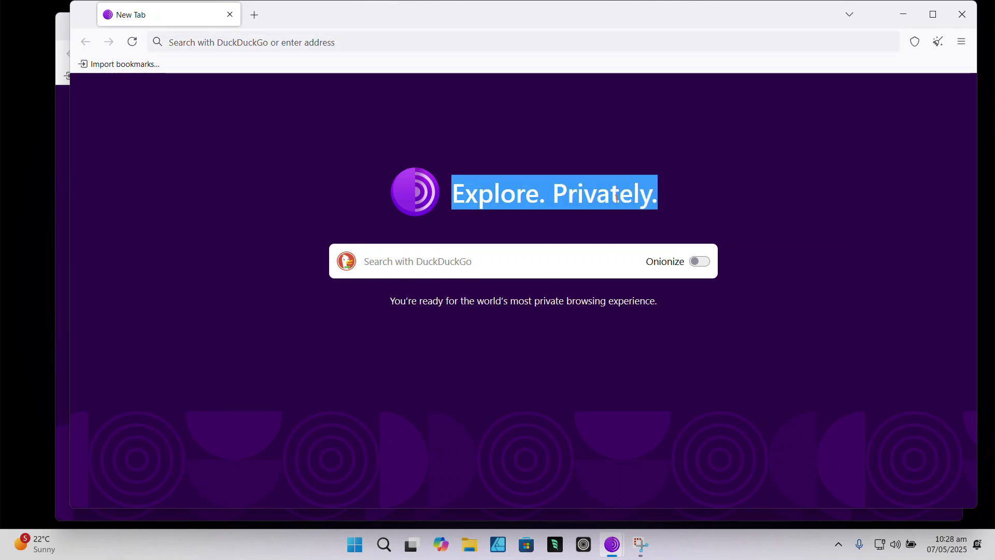
click(474, 170)
drag(333, 27, 322, 33)
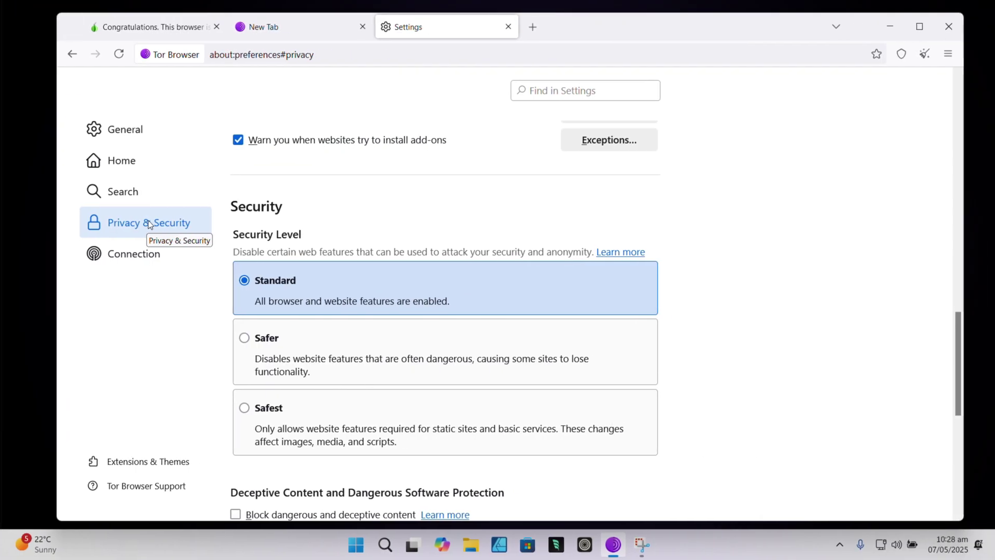
scroll(298, 295, down, 3)
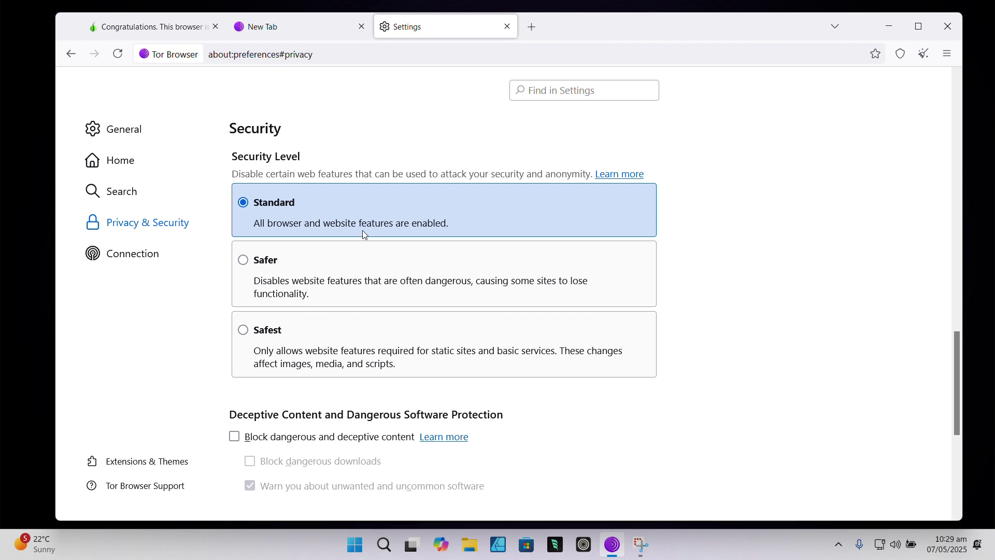
- Narrow the browser window and bring up the Add-ons Manager (Ctrl+Shift+A) to view NoScript
drag(54, 199, 32, 192)
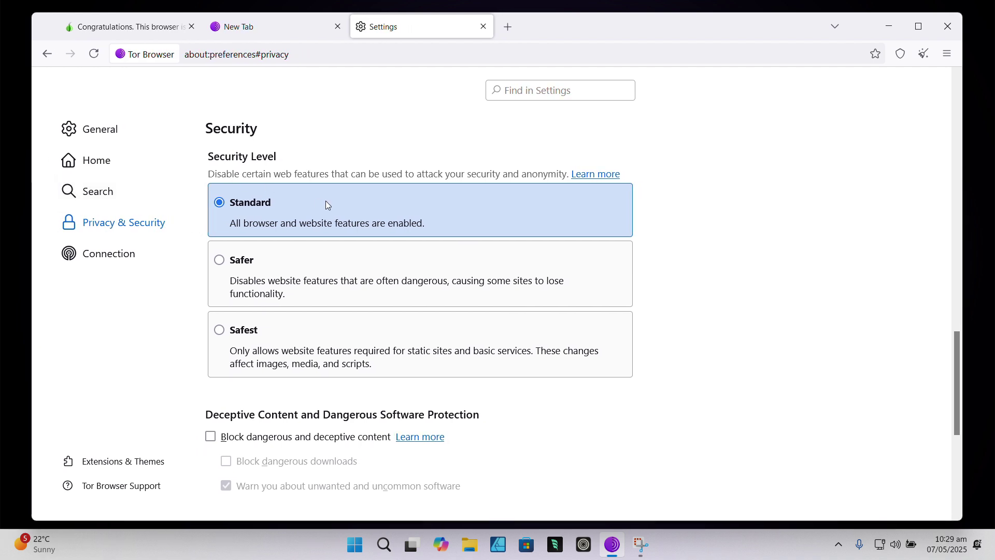
key(ctrl+shift+a)
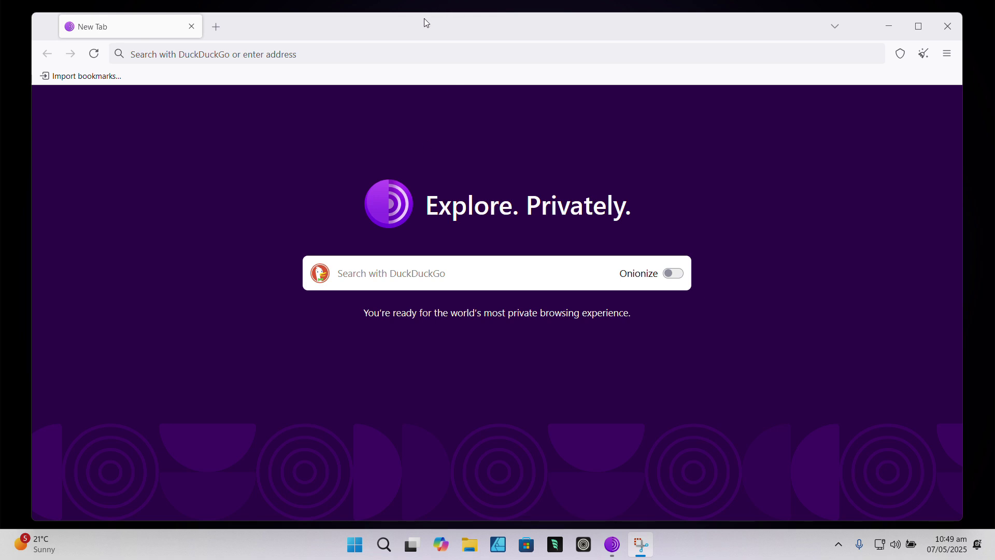
- Search DuckDuckGo for 'tung tung tung'
click(412, 273)
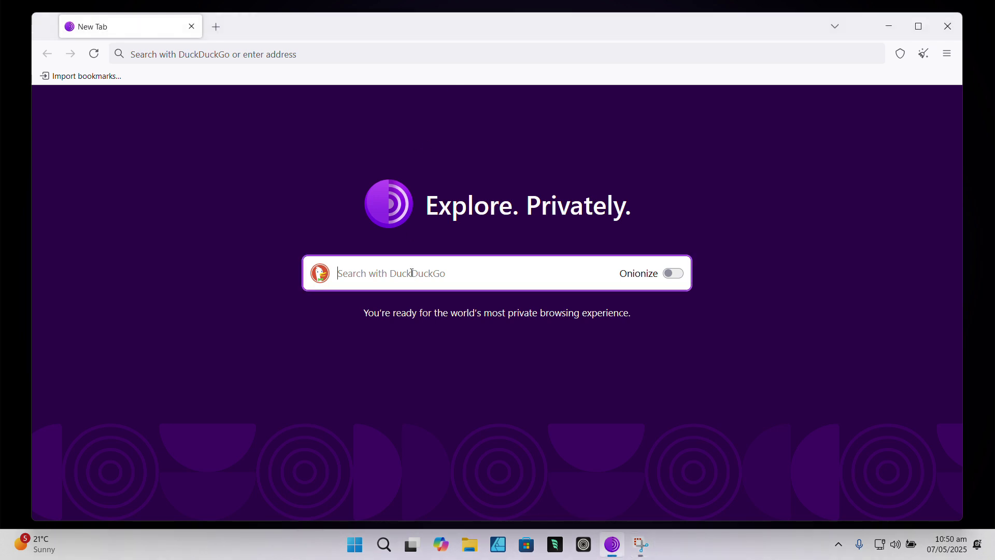
text(tung t)
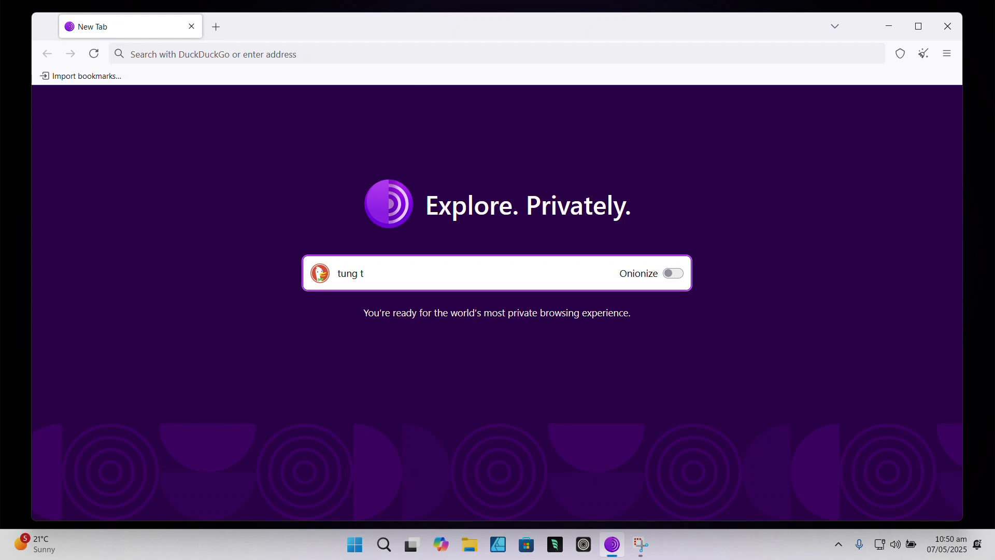
text(ung tung t)
key(Return)
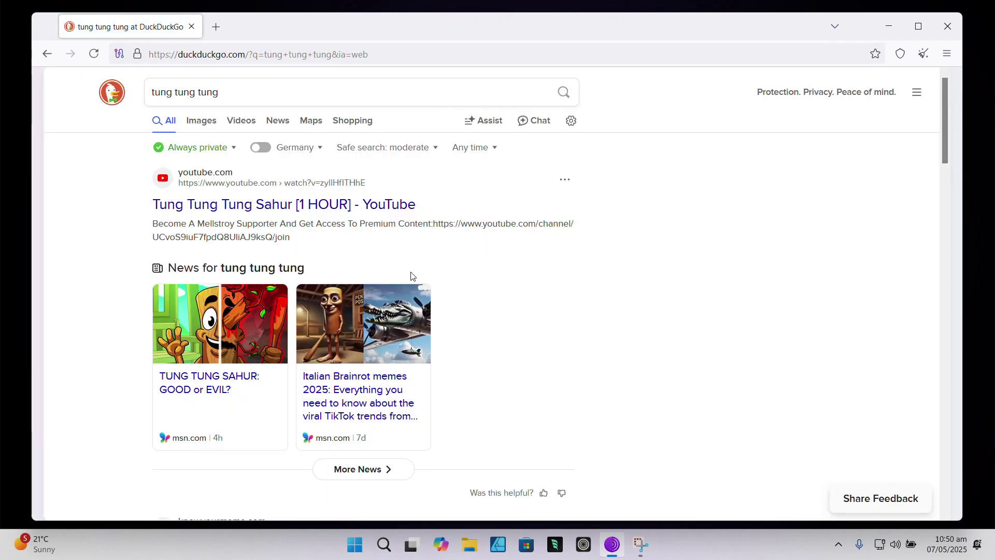
- Bookmark the 'tung tung tung' results page onto the Bookmarks Toolbar
click(876, 54)
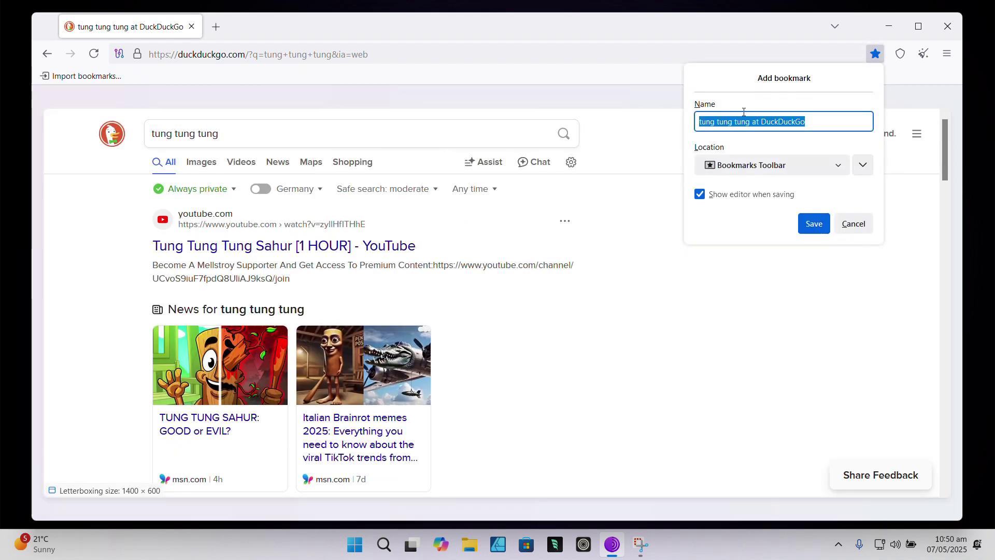
click(814, 223)
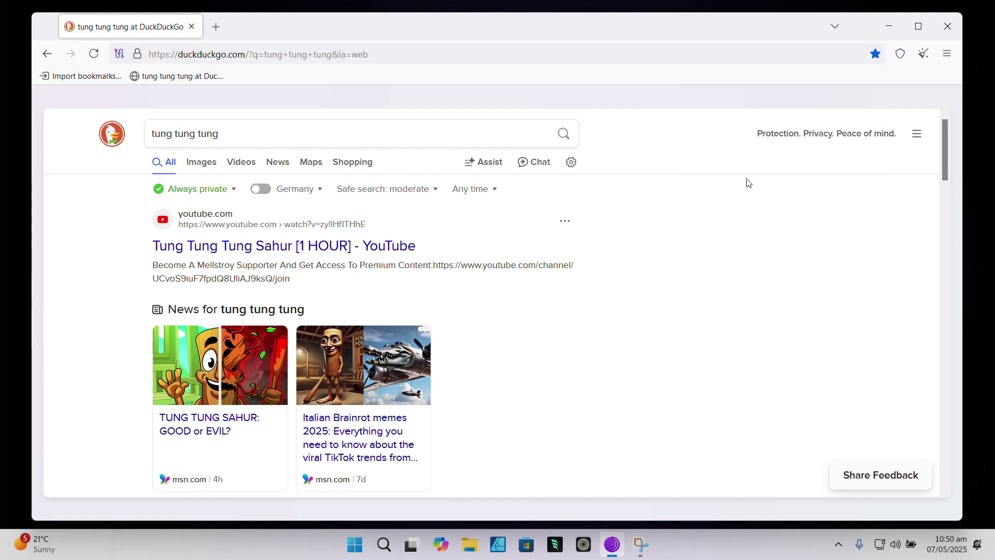
click(947, 53)
- Show About Tor Browser via Help and highlight the 14.5.1 version line
click(838, 410)
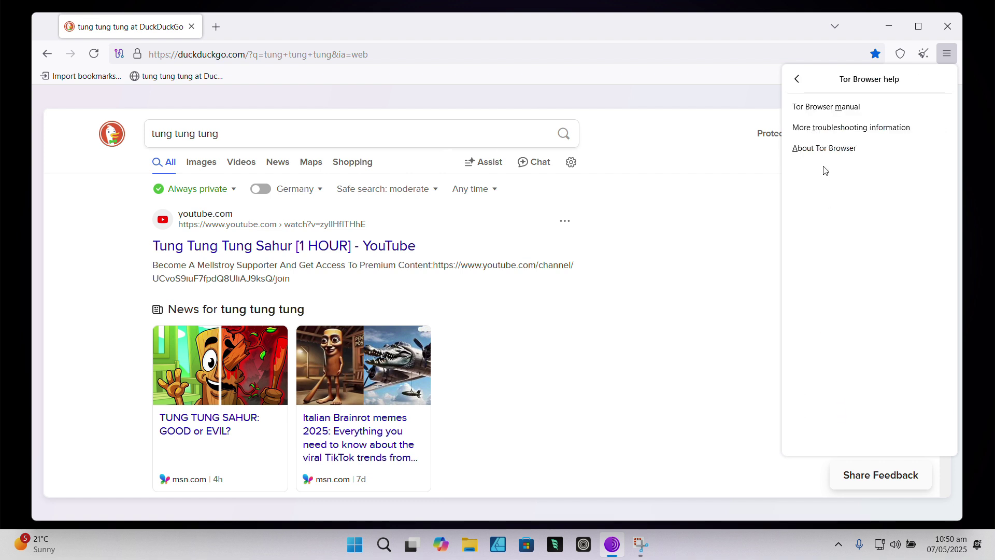
click(829, 148)
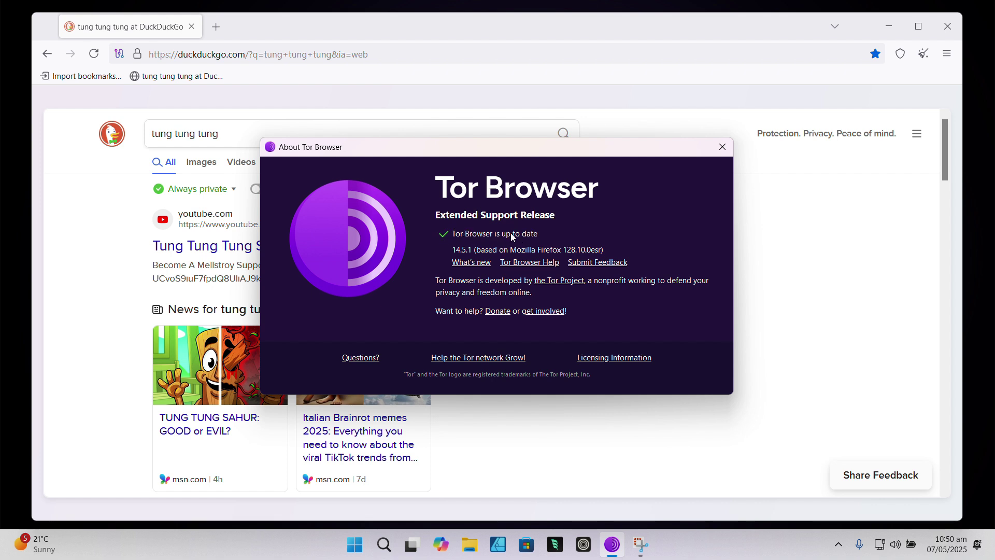
drag(452, 250, 624, 254)
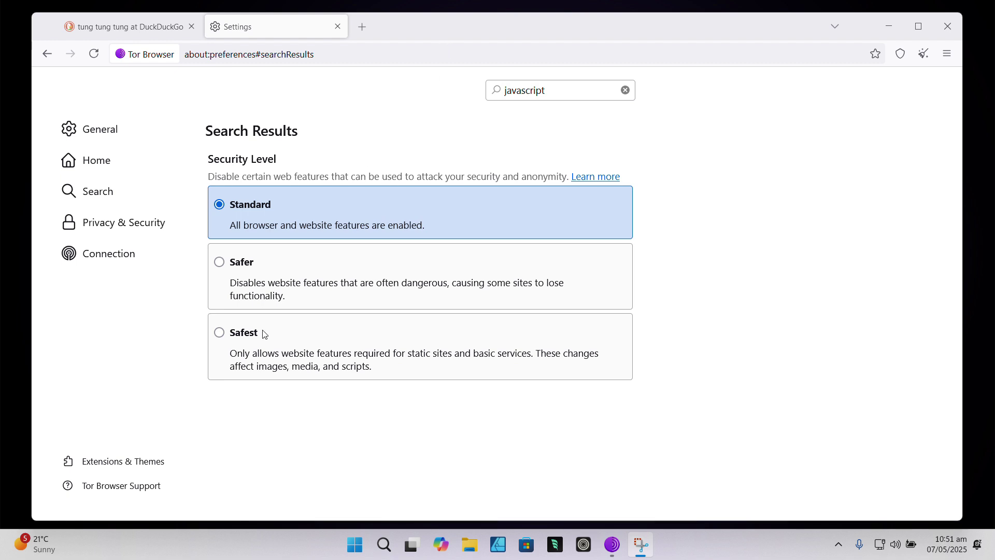
- Select the Safest security level and highlight that JavaScript is disabled on all sites
click(220, 332)
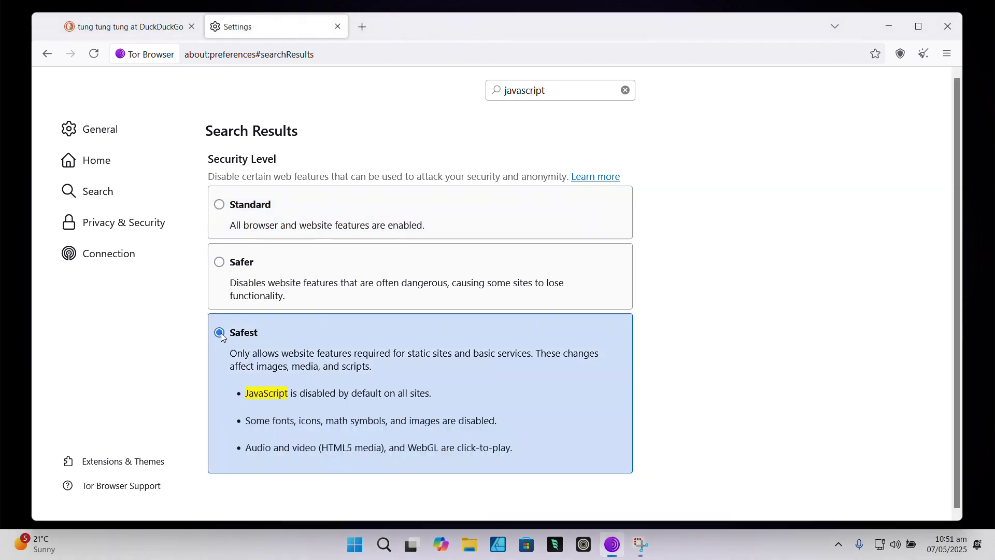
drag(247, 392, 427, 391)
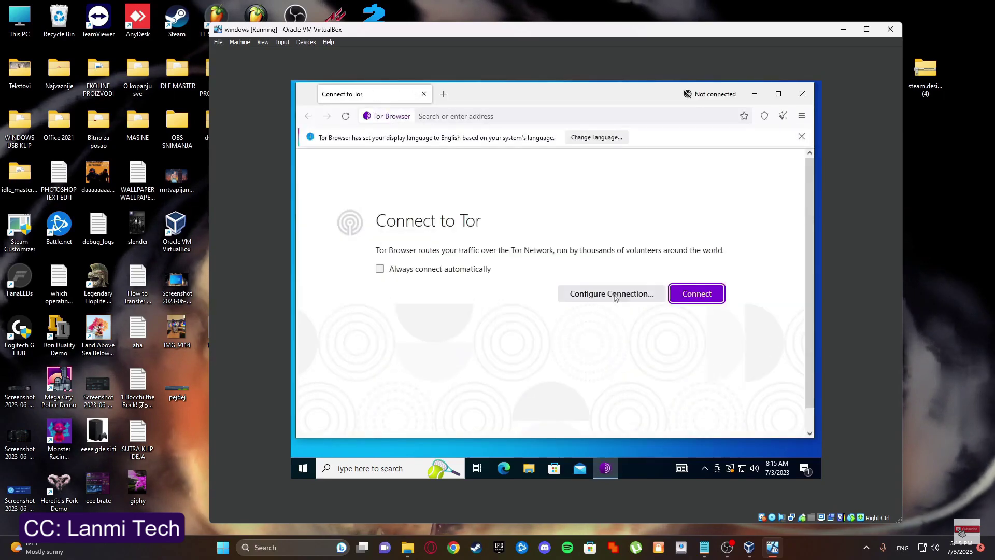
- Enable 'Always connect automatically' and start connecting to the Tor network
click(455, 270)
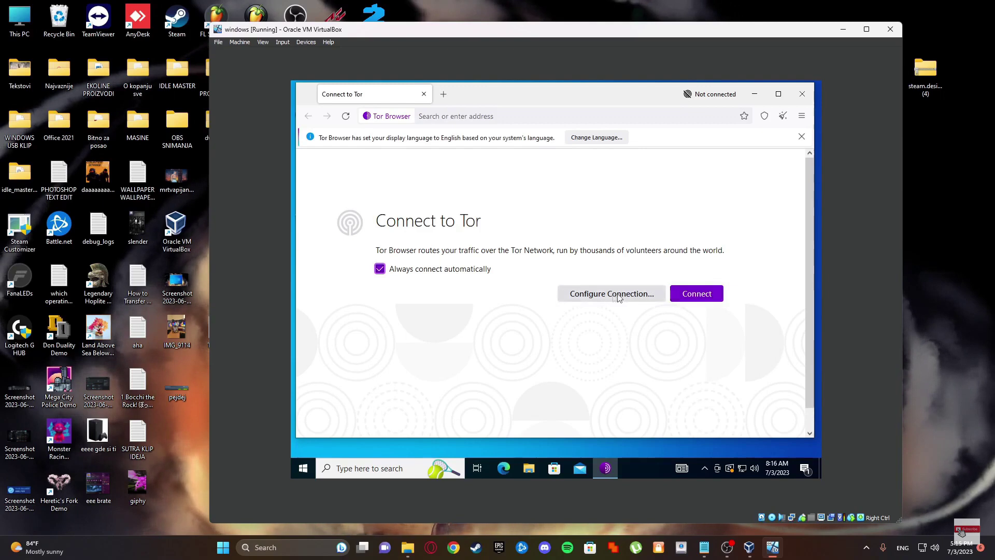
click(696, 293)
click(778, 94)
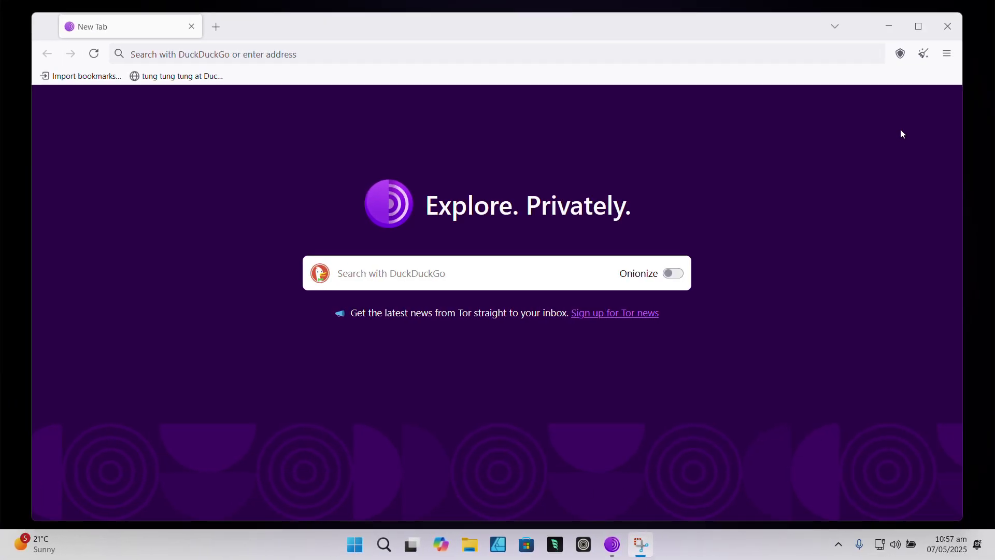
- Go to Help > About Tor Browser from the main menu to see version and update status
click(947, 56)
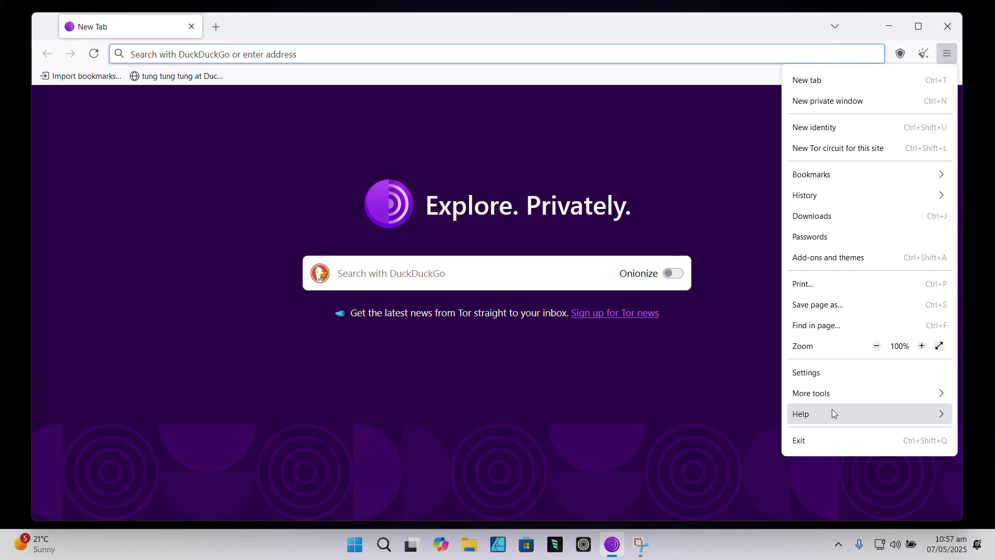
click(819, 414)
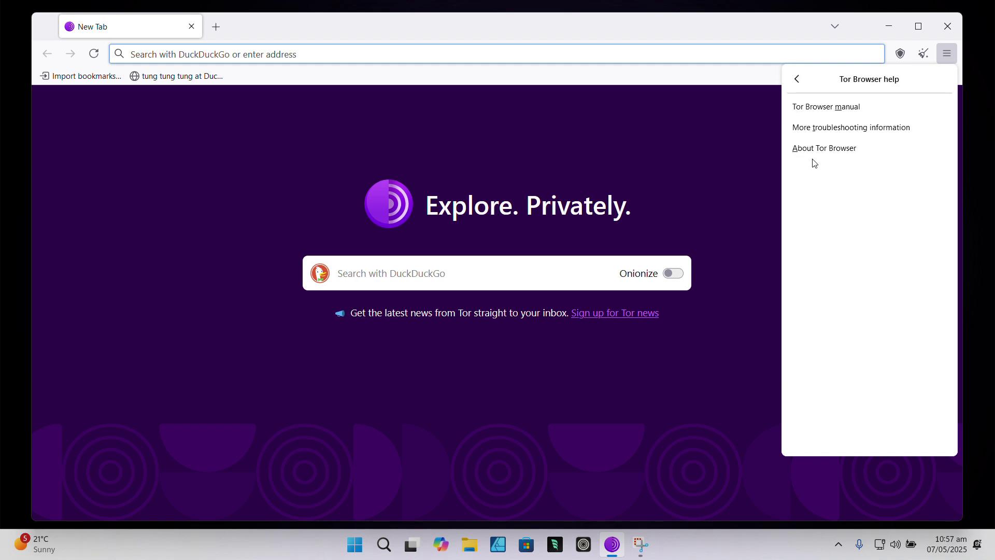
click(824, 149)
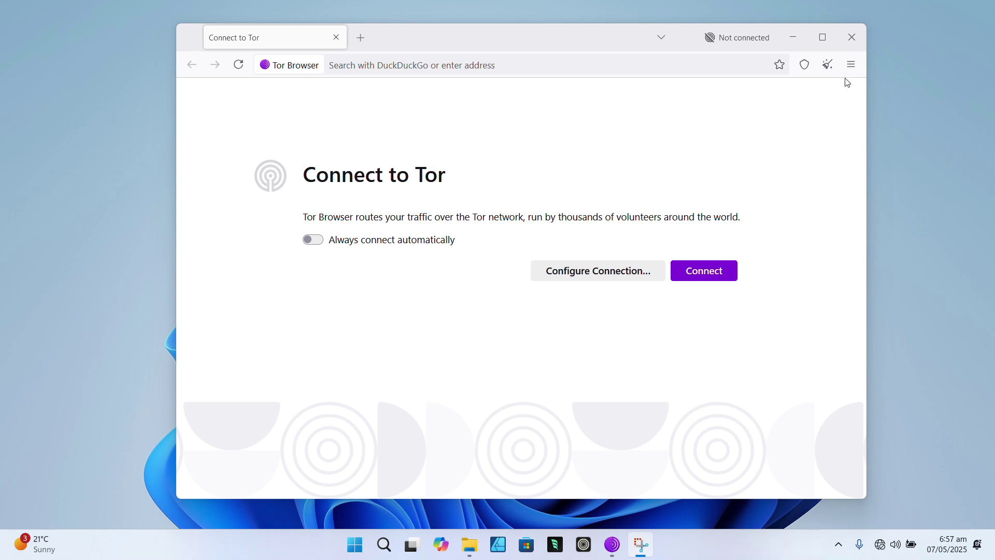
- Reopen About Tor Browser to confirm version 14.5.1 and its update check
click(850, 64)
click(772, 433)
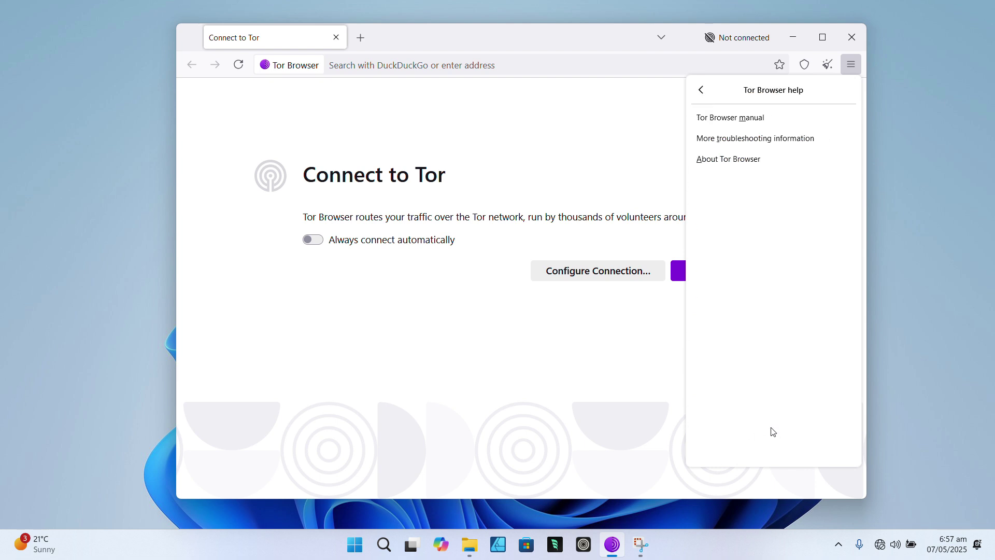
click(741, 162)
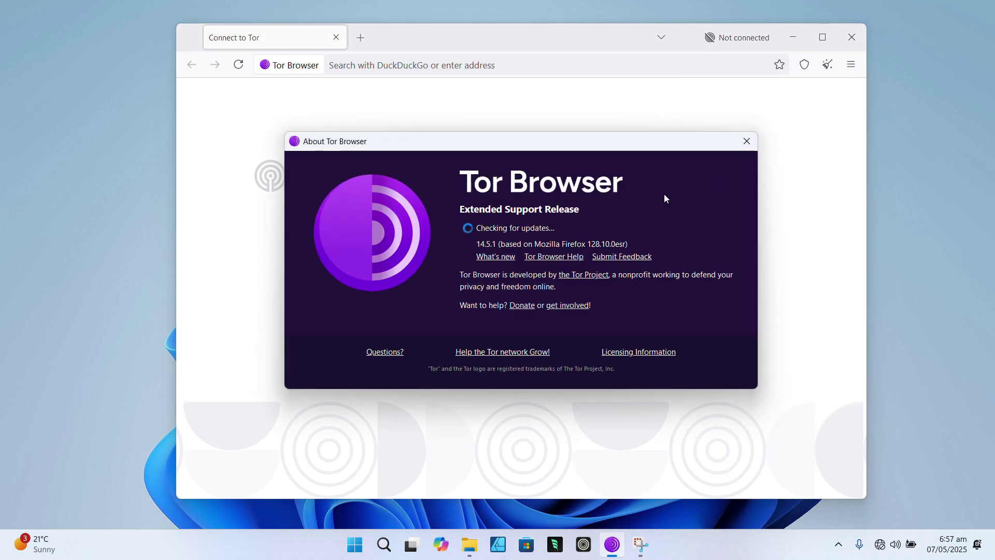